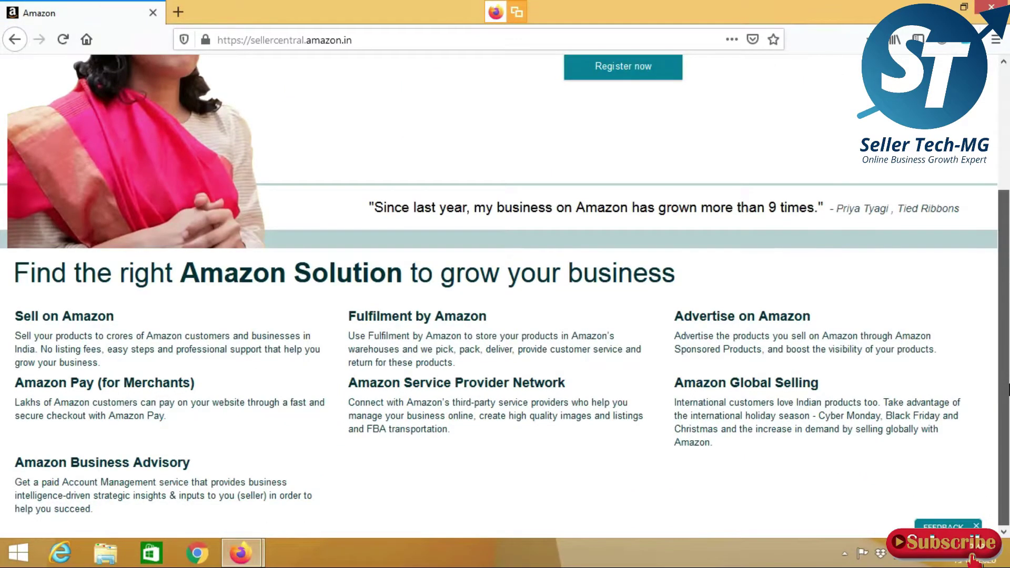
# - Start seller registration and bring up the Requirements to Sell on Amazon from the benefits page
pyautogui.scroll(3, 1009, 363)
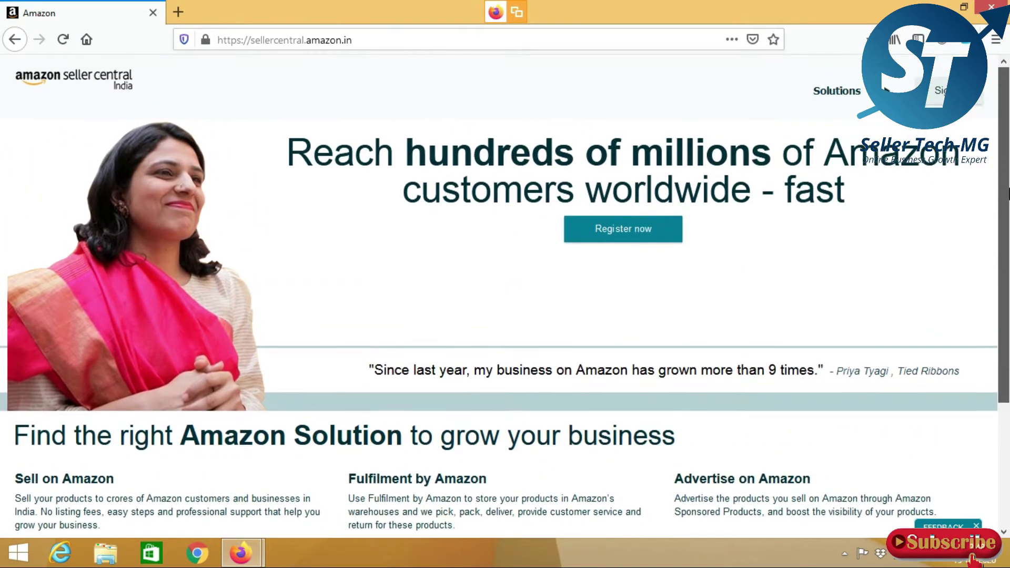
pyautogui.click(624, 238)
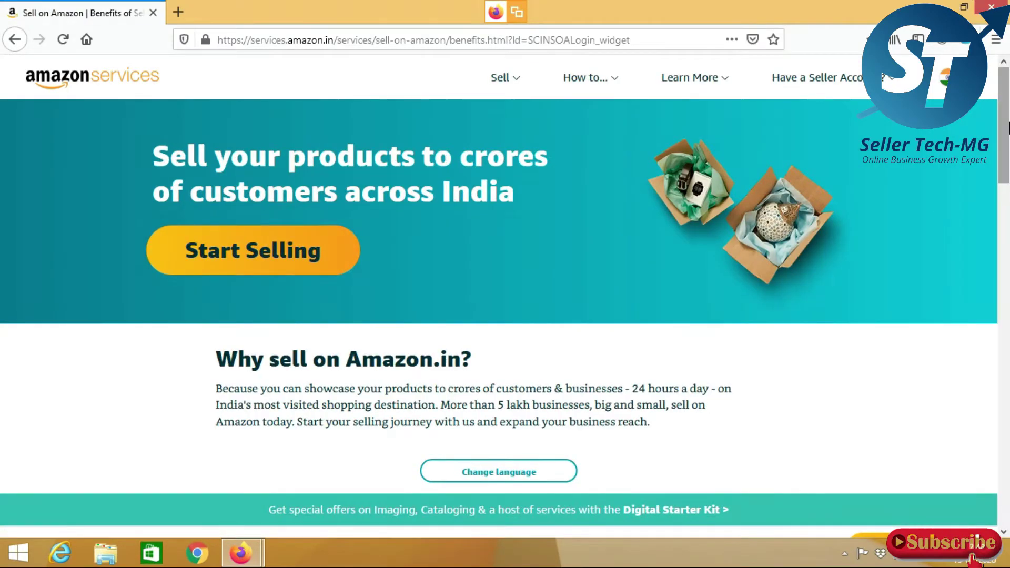
pyautogui.scroll(-6, 1008, 200)
pyautogui.moveTo(1008, 225); pyautogui.dragTo(1008, 257)
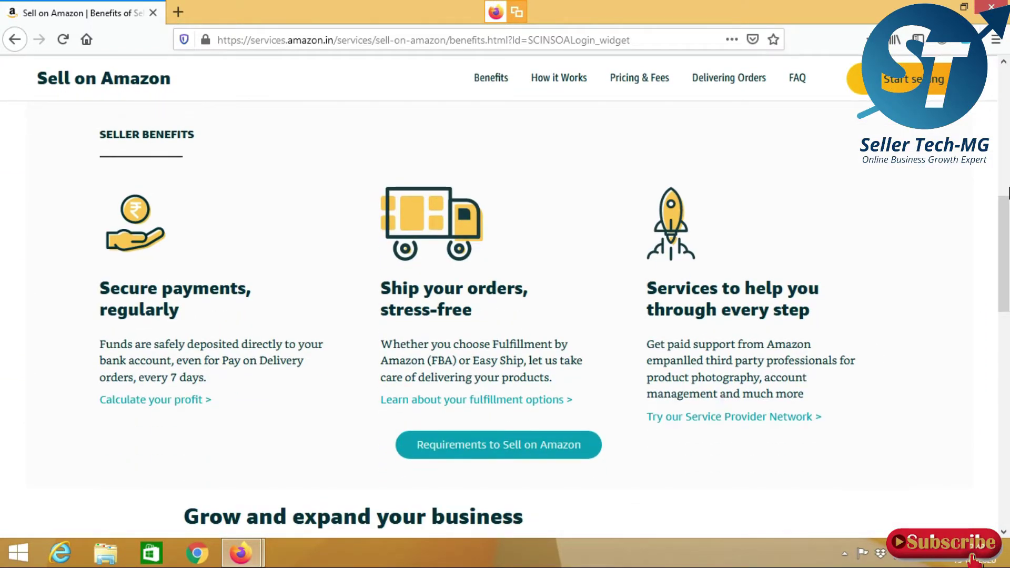
pyautogui.moveTo(1008, 227)
pyautogui.mouseDown()
pyautogui.moveTo(1008, 318)
pyautogui.moveTo(1008, 278)
pyautogui.mouseUp()
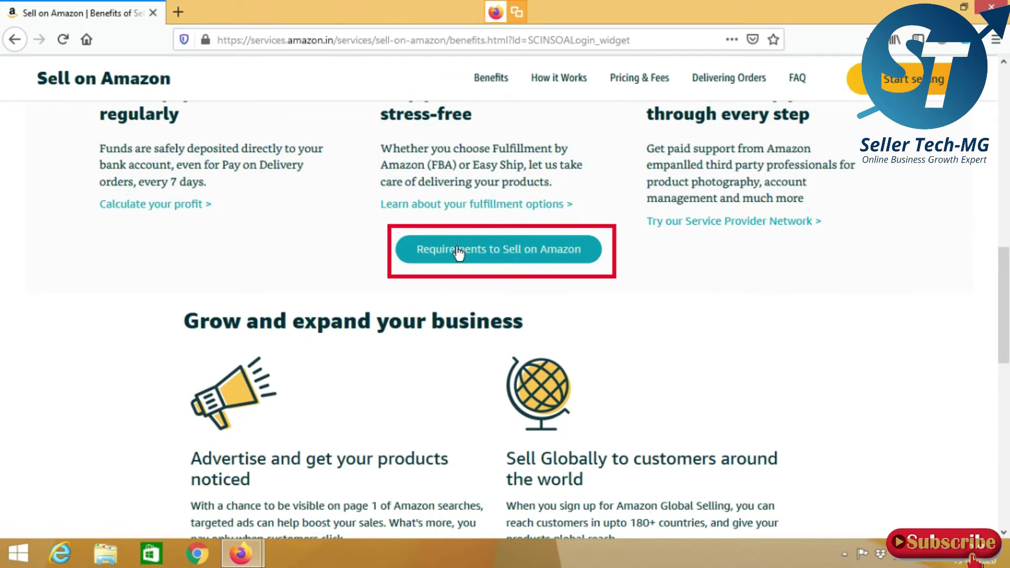
pyautogui.click(457, 250)
# - Choose Start Selling from the requirements, then opt to create a new Amazon account
pyautogui.click(524, 427)
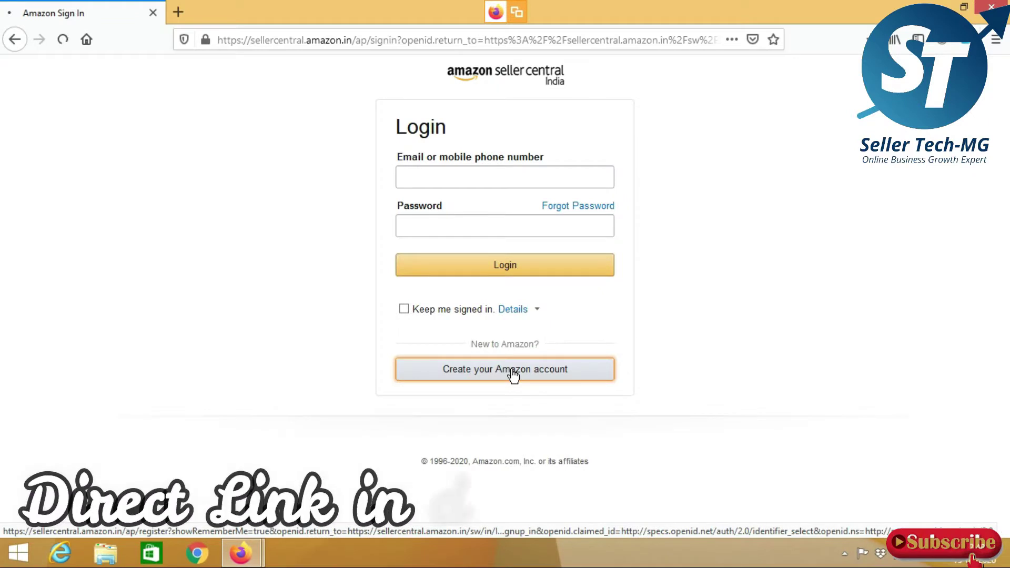
pyautogui.click(512, 371)
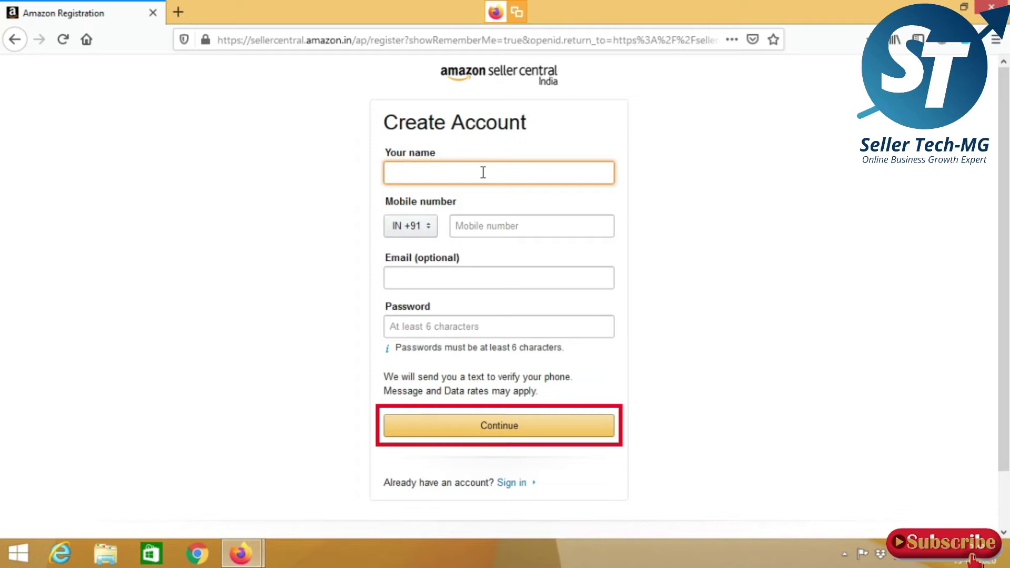
# - Submit the new account details, solve the captcha and enter the mobile OTP to create the account
pyautogui.click(492, 425)
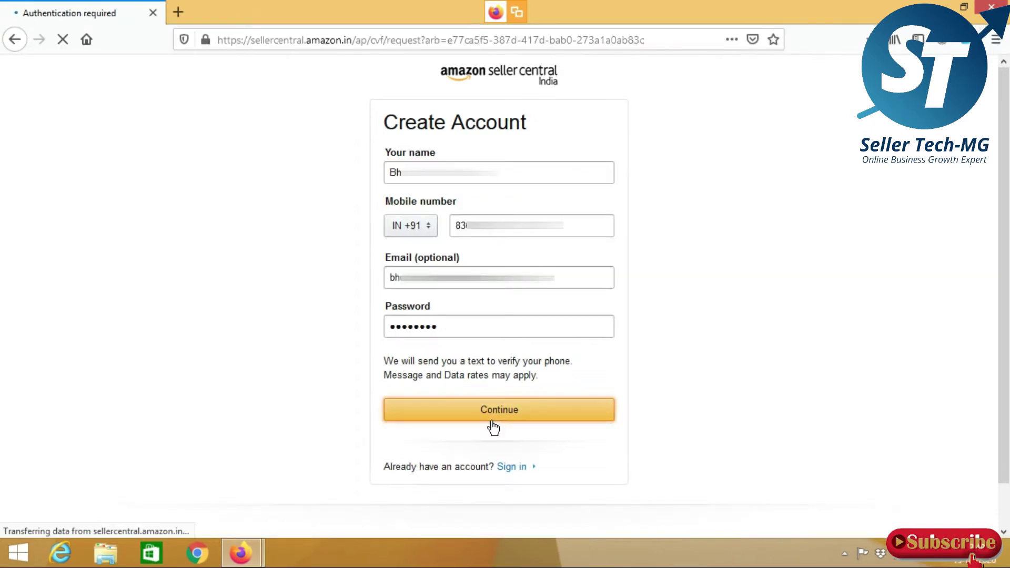
pyautogui.click(469, 281)
pyautogui.click(469, 345)
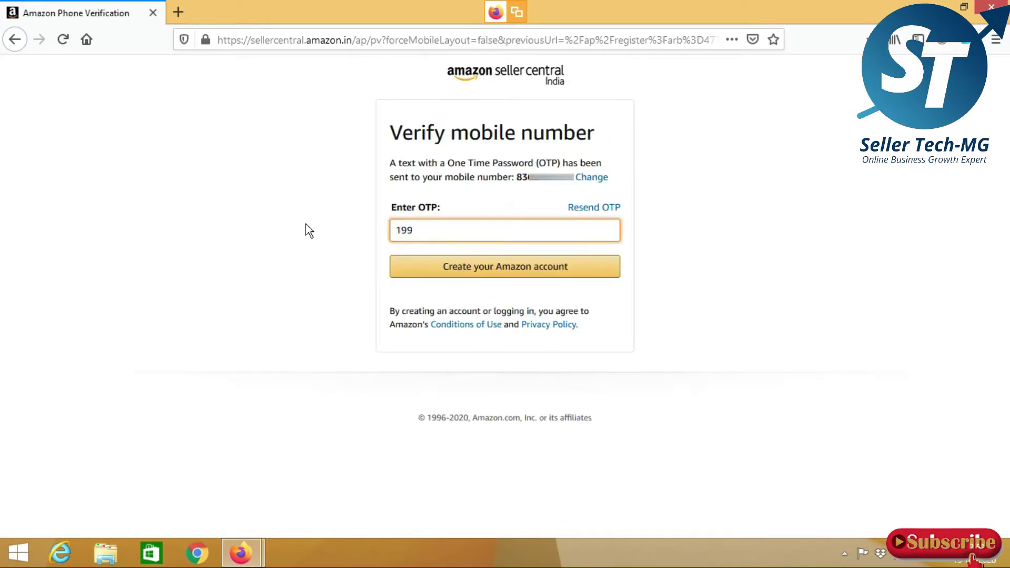
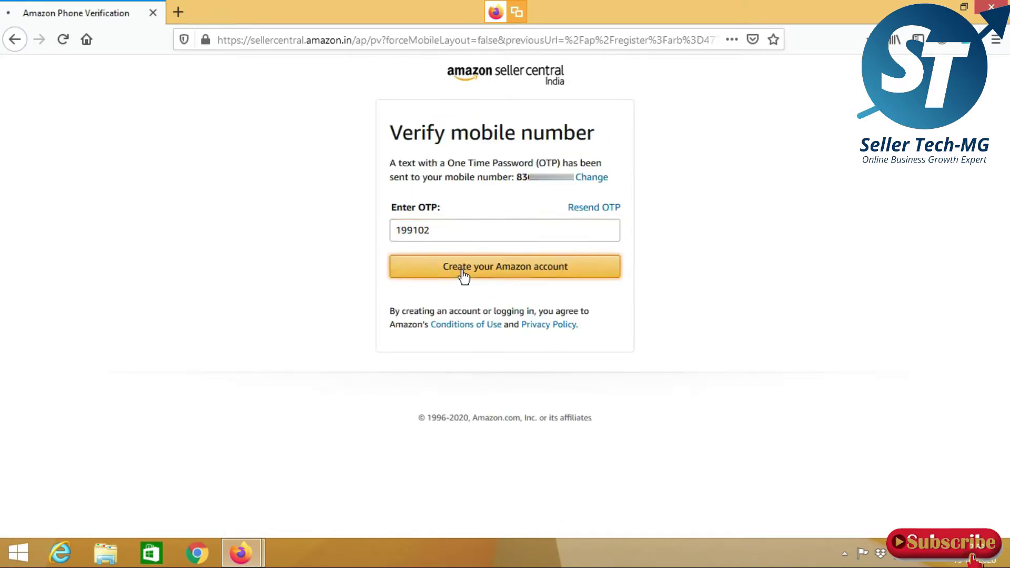
pyautogui.click(462, 278)
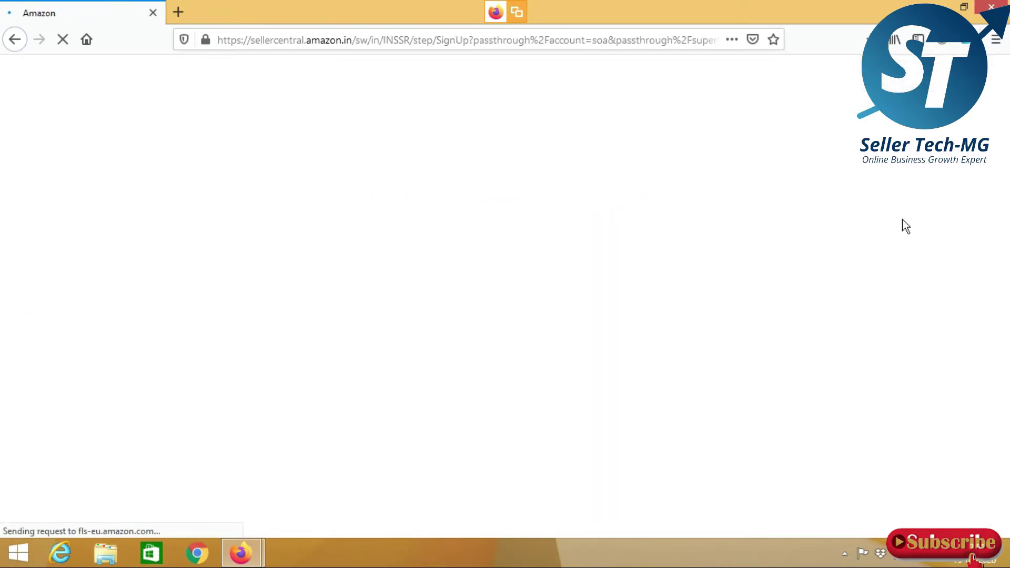
pyautogui.click(177, 300)
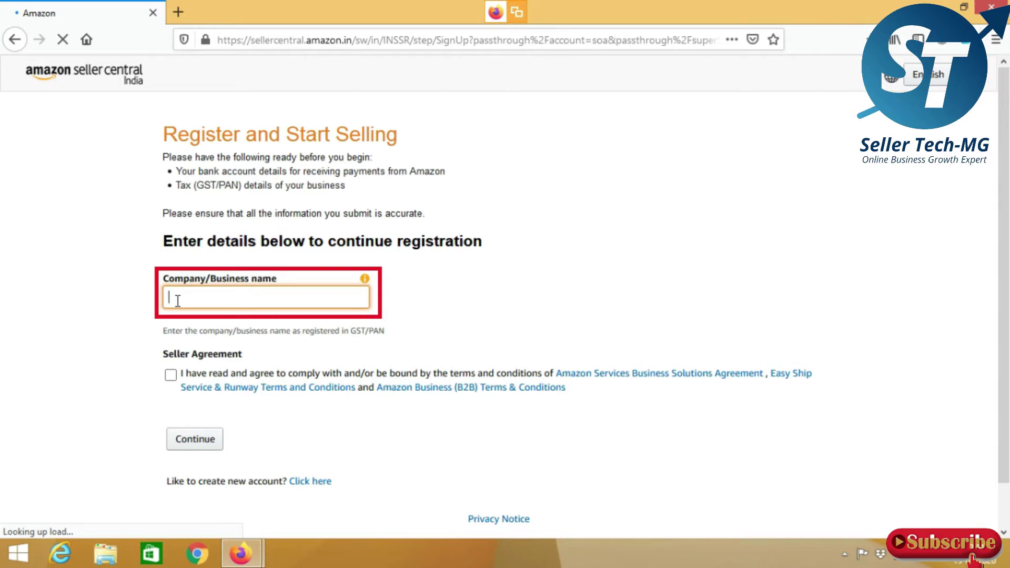
# - Accept the Seller Agreement and submit the company/business name
pyautogui.click(170, 375)
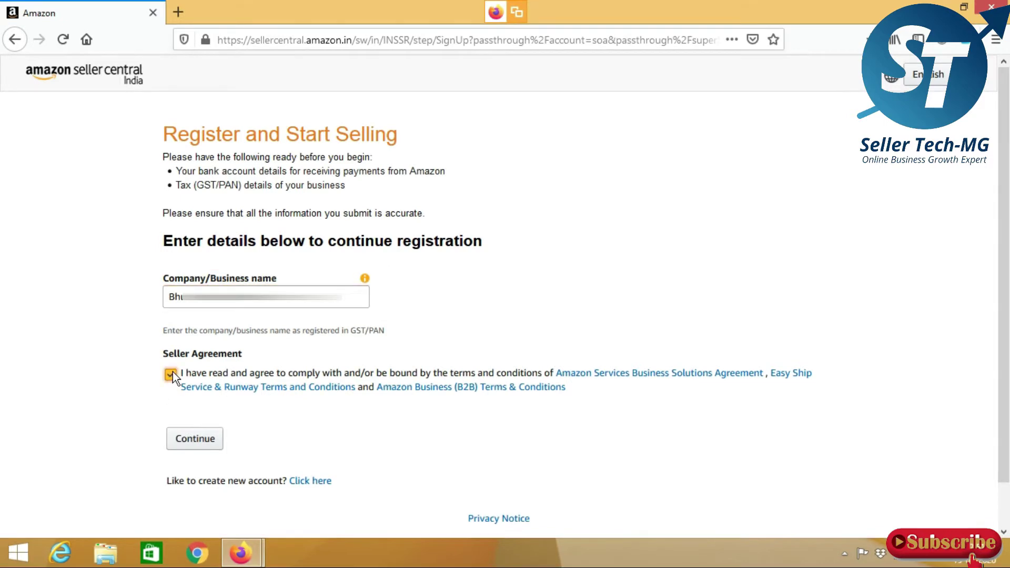
pyautogui.click(192, 440)
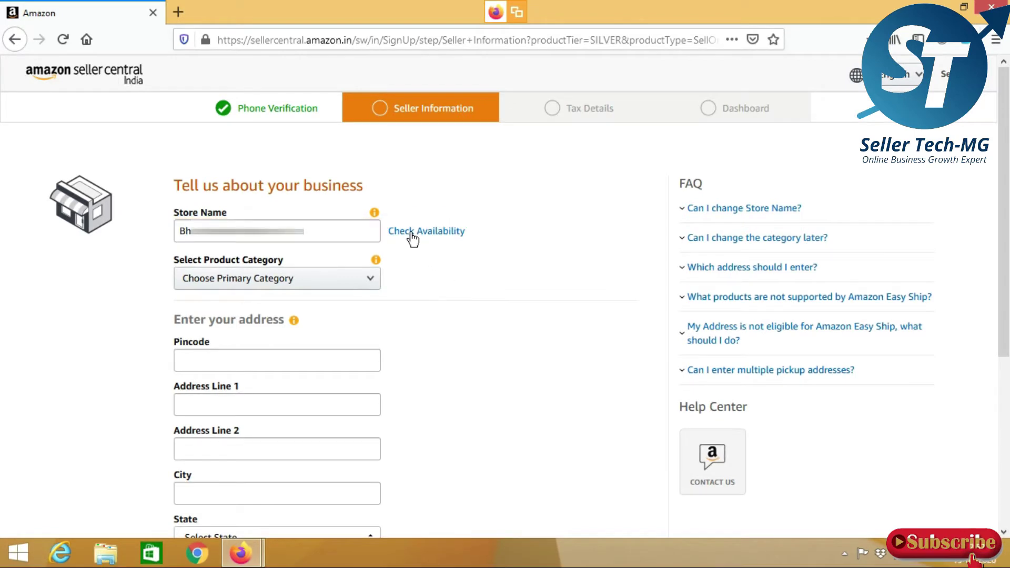
# - Confirm the store name is available, set the product category to Kitchen, and start the New Delhi address
pyautogui.click(412, 235)
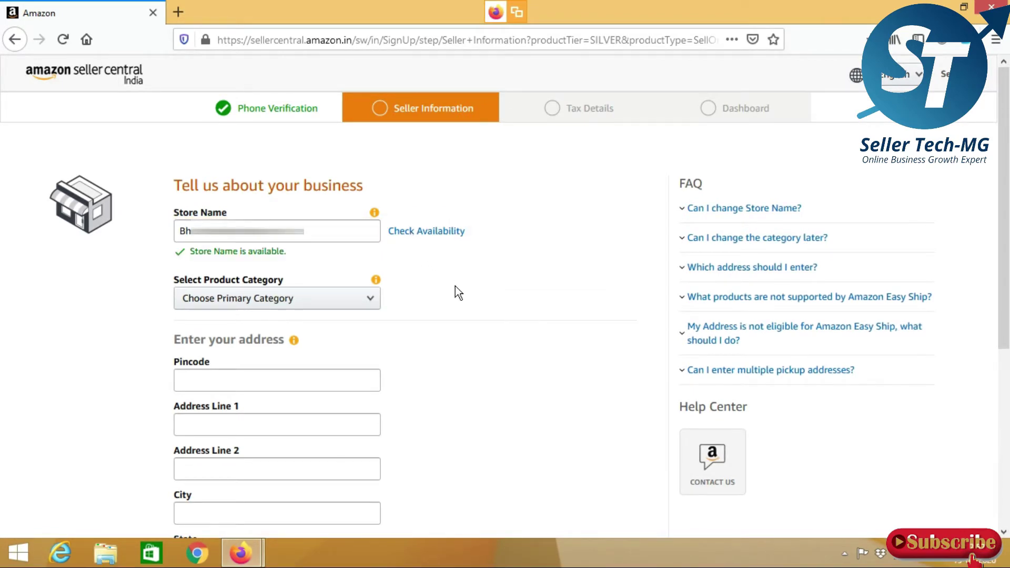
pyautogui.click(374, 301)
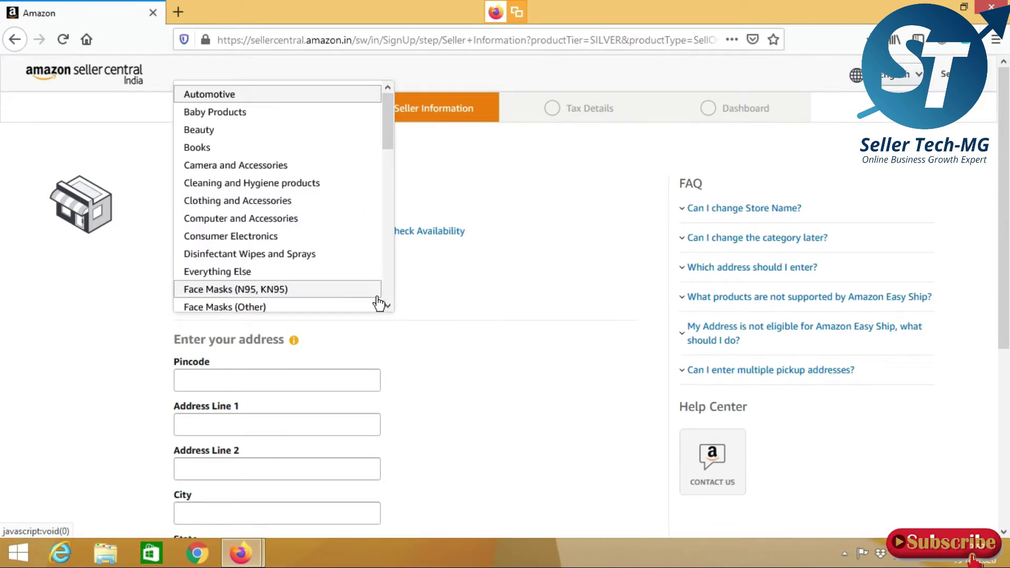
pyautogui.click(388, 306)
pyautogui.click(388, 306)
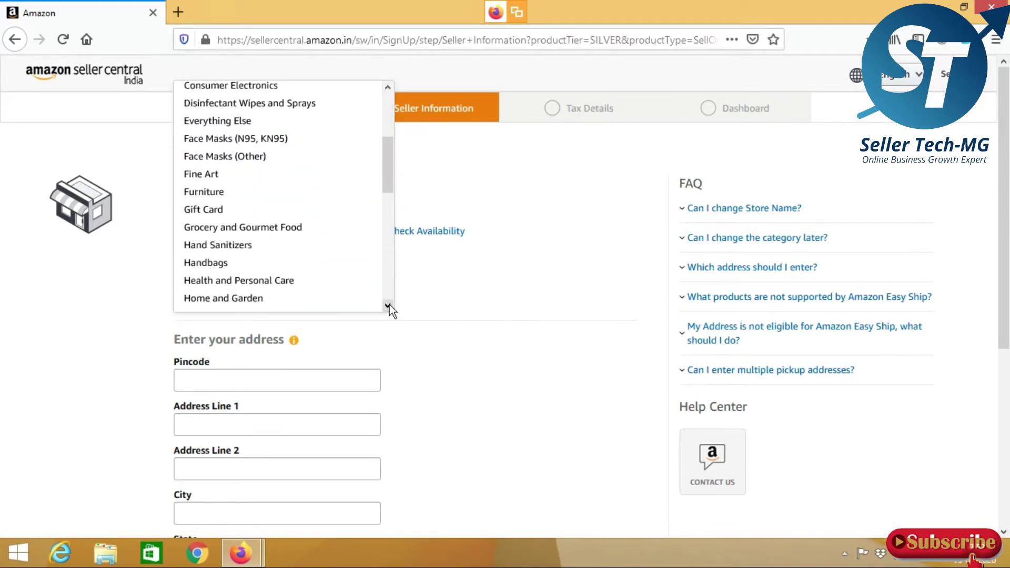
pyautogui.click(388, 305)
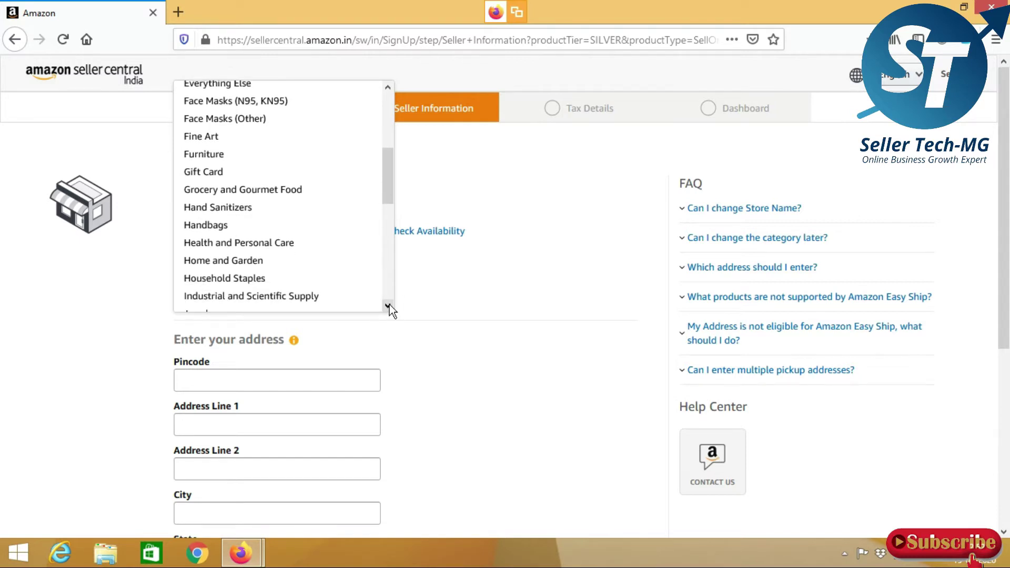
pyautogui.click(388, 306)
pyautogui.click(388, 305)
pyautogui.click(388, 306)
pyautogui.click(389, 306)
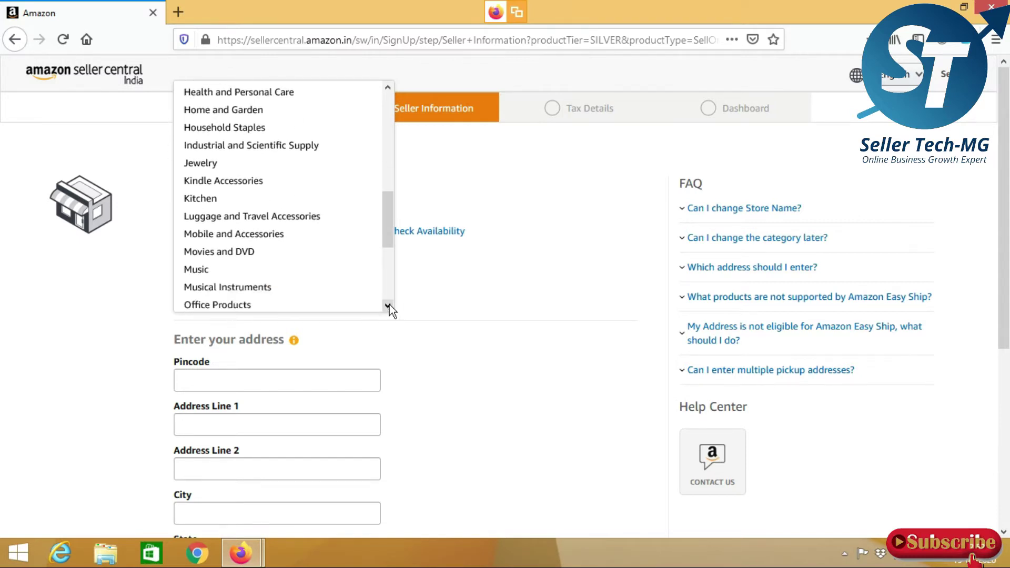
pyautogui.click(388, 306)
pyautogui.click(388, 306)
pyautogui.click(388, 306)
pyautogui.click(388, 306)
pyautogui.click(388, 306)
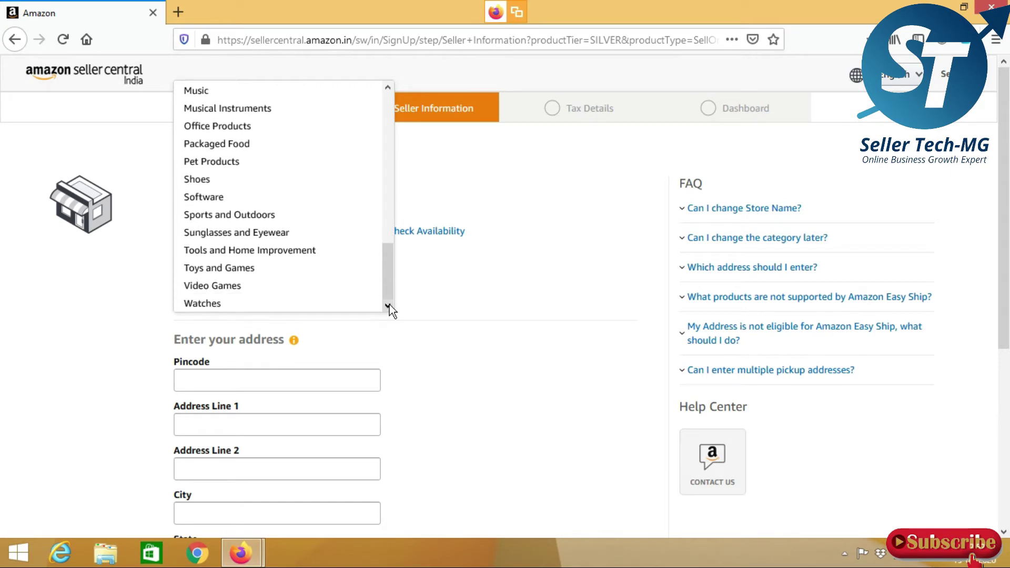
pyautogui.moveTo(393, 290); pyautogui.dragTo(396, 209)
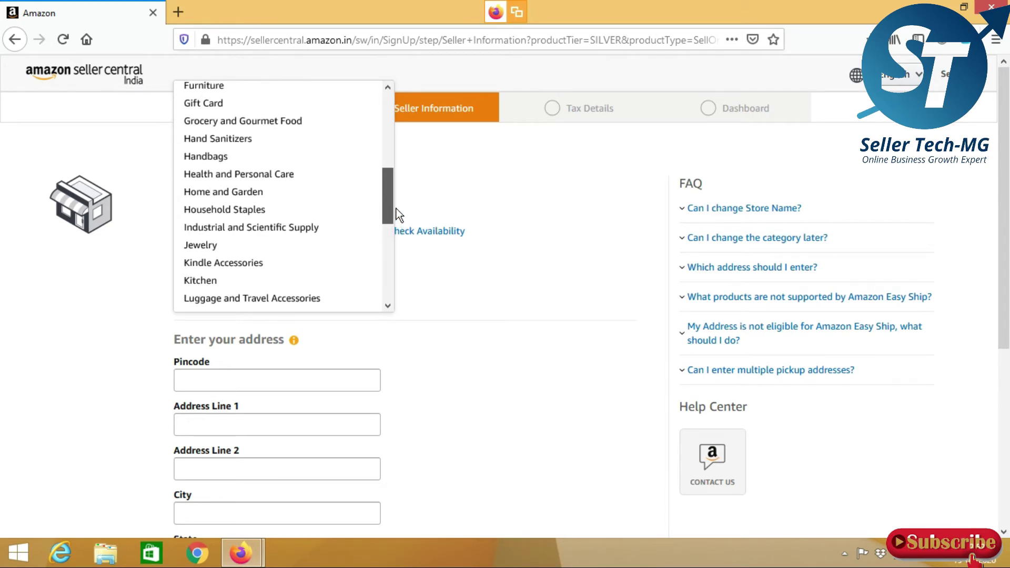
pyautogui.moveTo(396, 208); pyautogui.dragTo(396, 216)
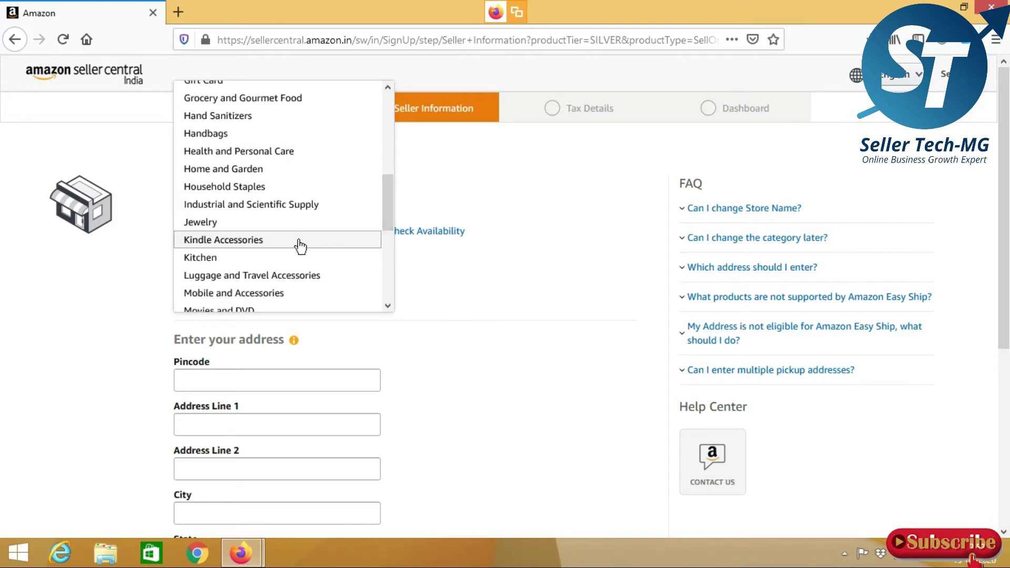
pyautogui.click(267, 260)
pyautogui.click(297, 379)
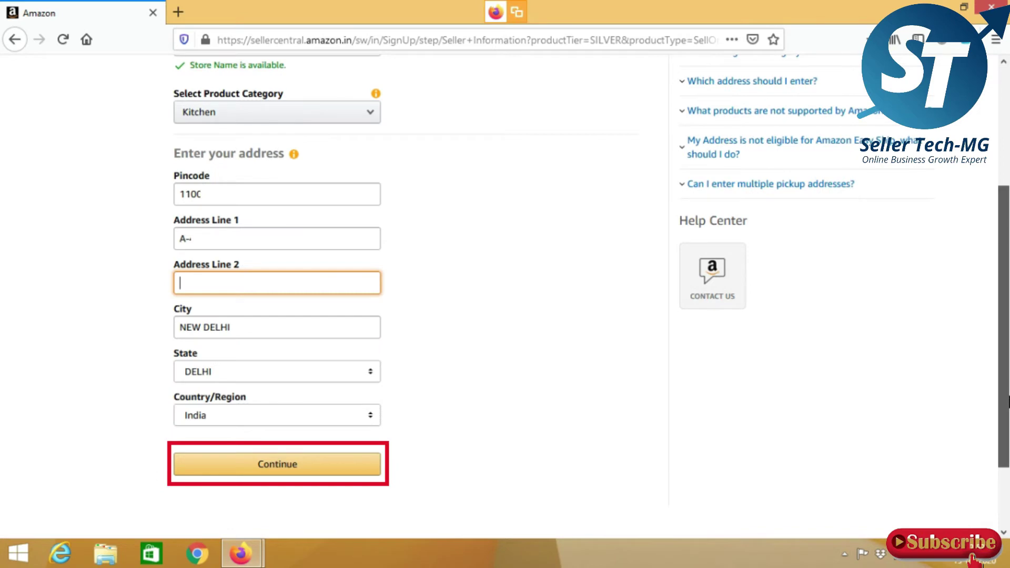
# - Submit the store and address details, then select Easy Ship shipping and continue
pyautogui.click(306, 465)
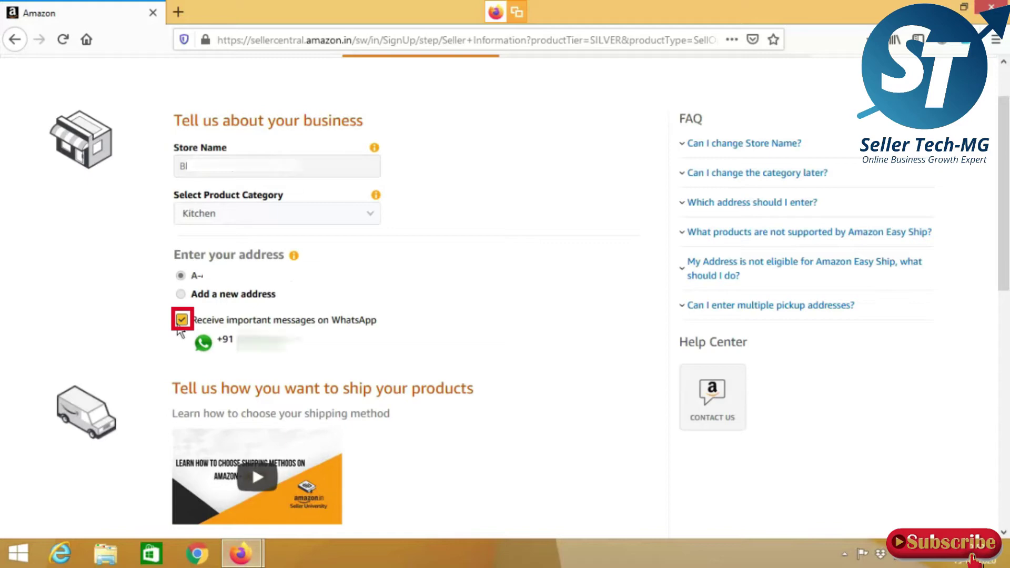
pyautogui.moveTo(1004, 237); pyautogui.dragTo(1008, 431)
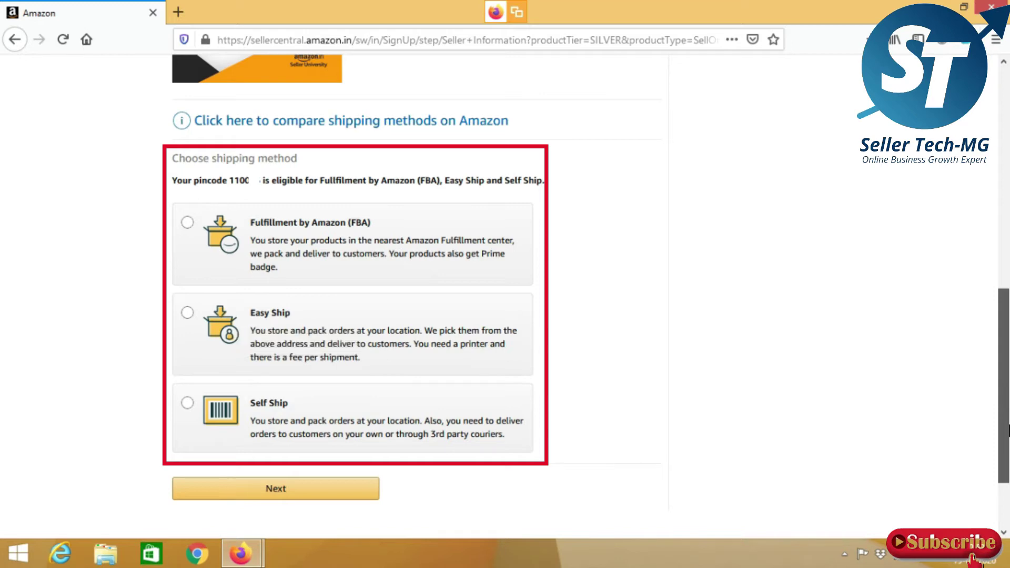
pyautogui.moveTo(1007, 431); pyautogui.dragTo(1009, 388)
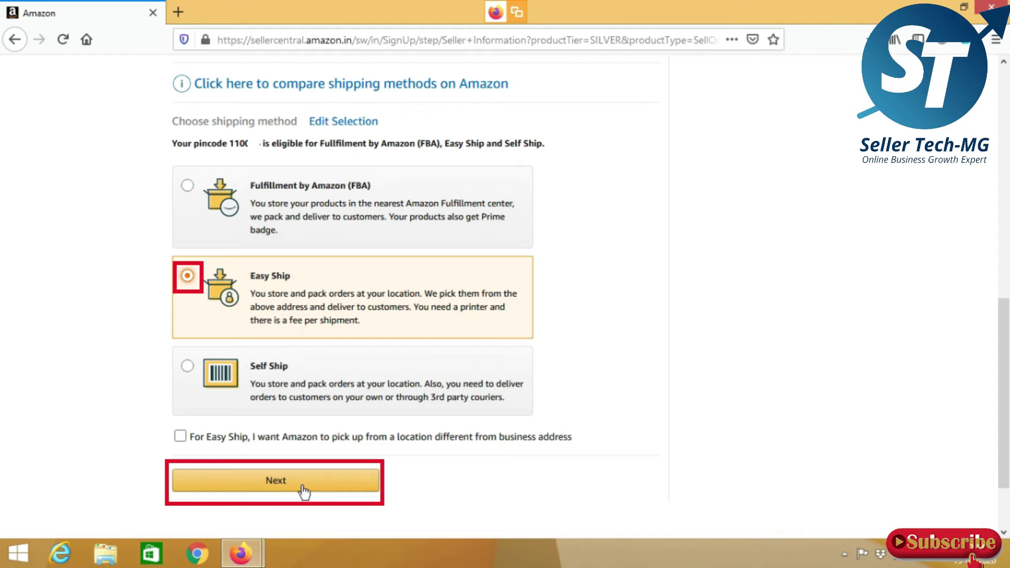
pyautogui.click(304, 491)
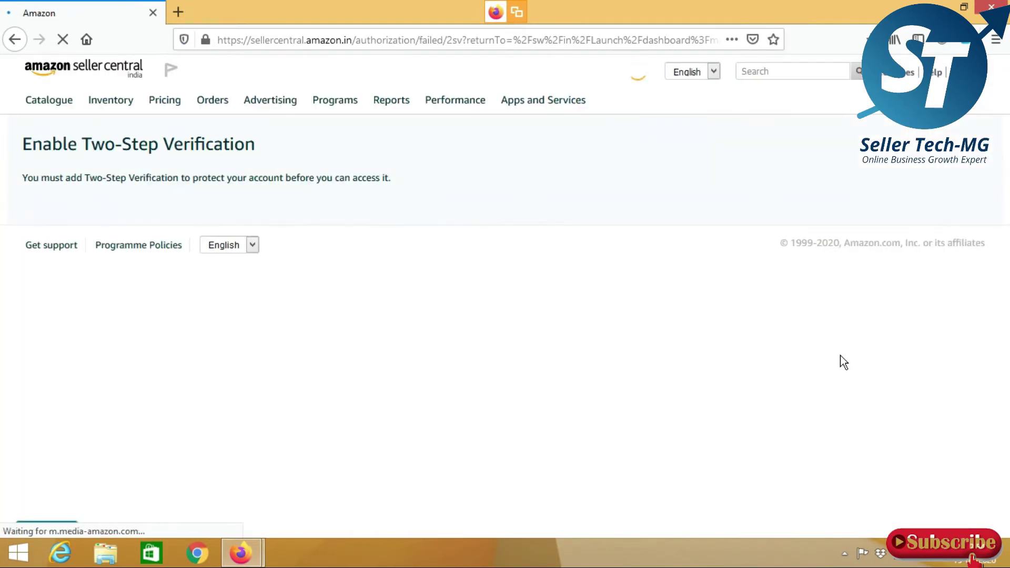
# - Begin two-step verification by entering the phone number and solving the captcha
pyautogui.click(104, 222)
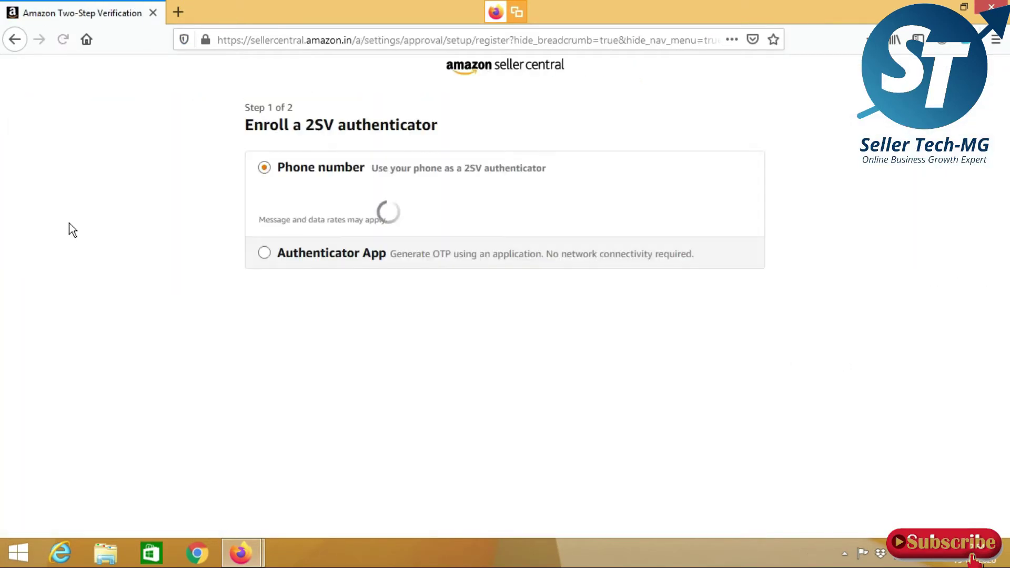
pyautogui.click(358, 261)
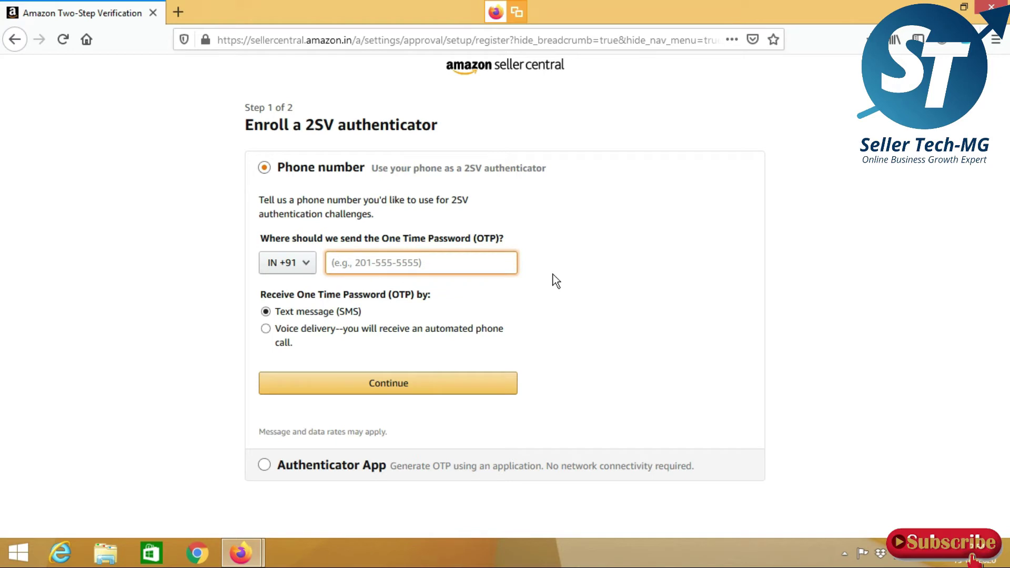
pyautogui.write('83')
pyautogui.click(351, 384)
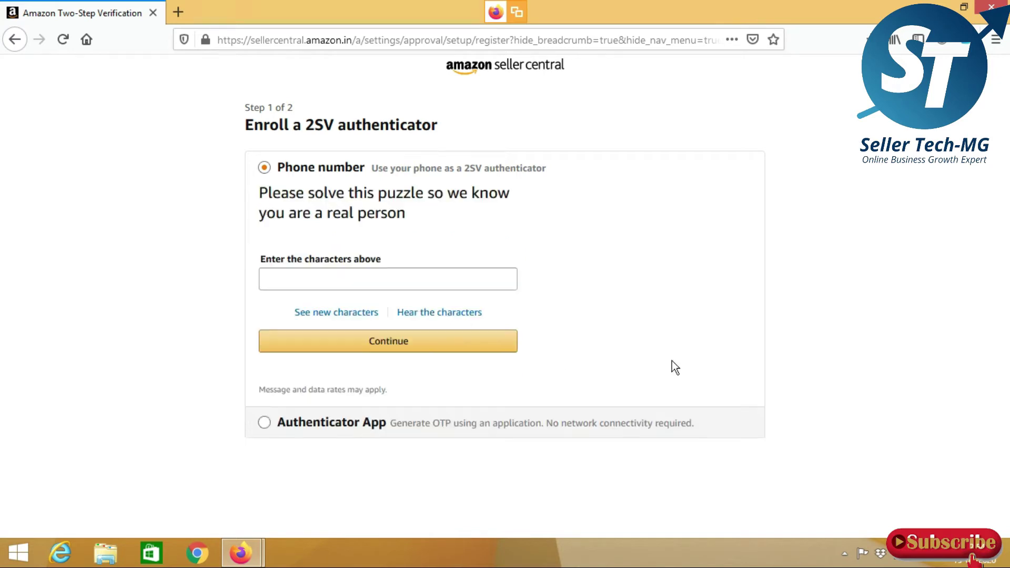
pyautogui.click(298, 352)
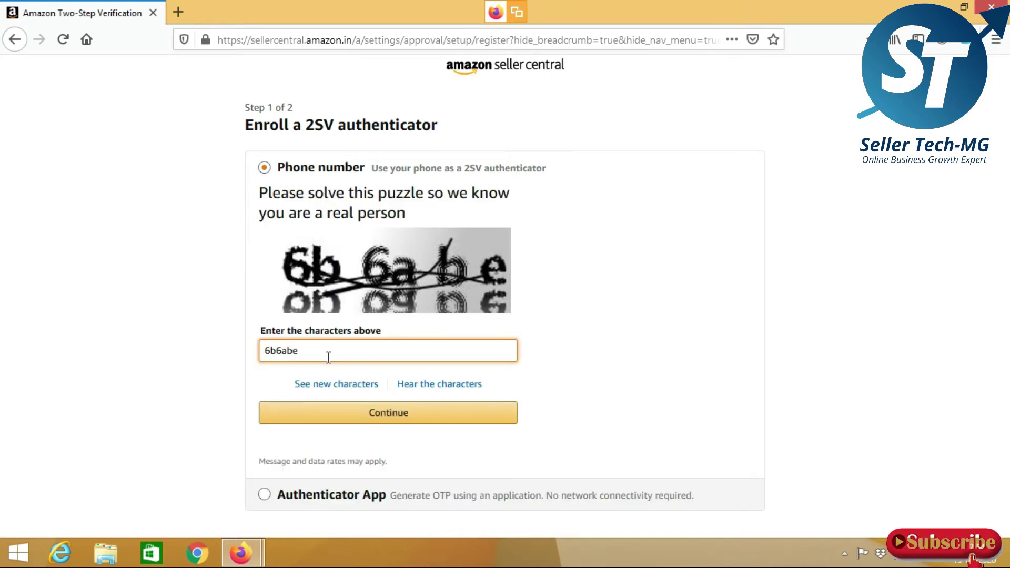
pyautogui.press('Return')
# - Confirm with the one-time password and turn on two-step verification
pyautogui.click(298, 294)
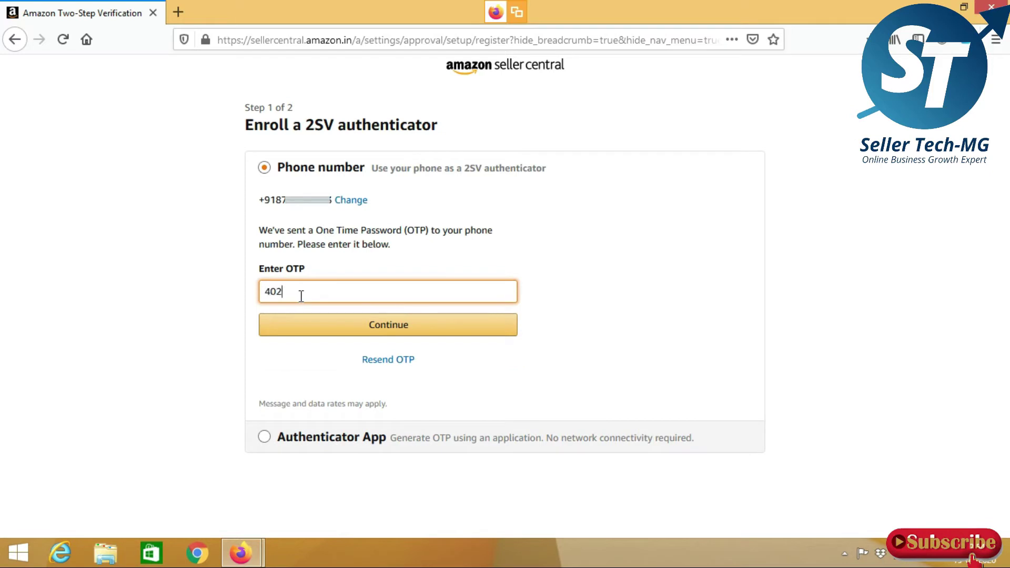
pyautogui.click(442, 329)
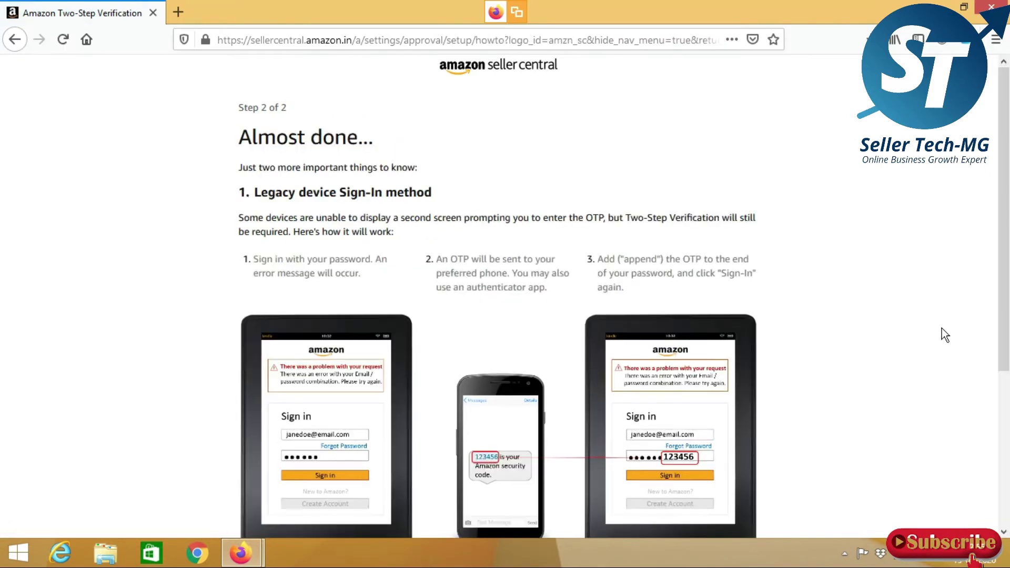
pyautogui.scroll(-3, 941, 329)
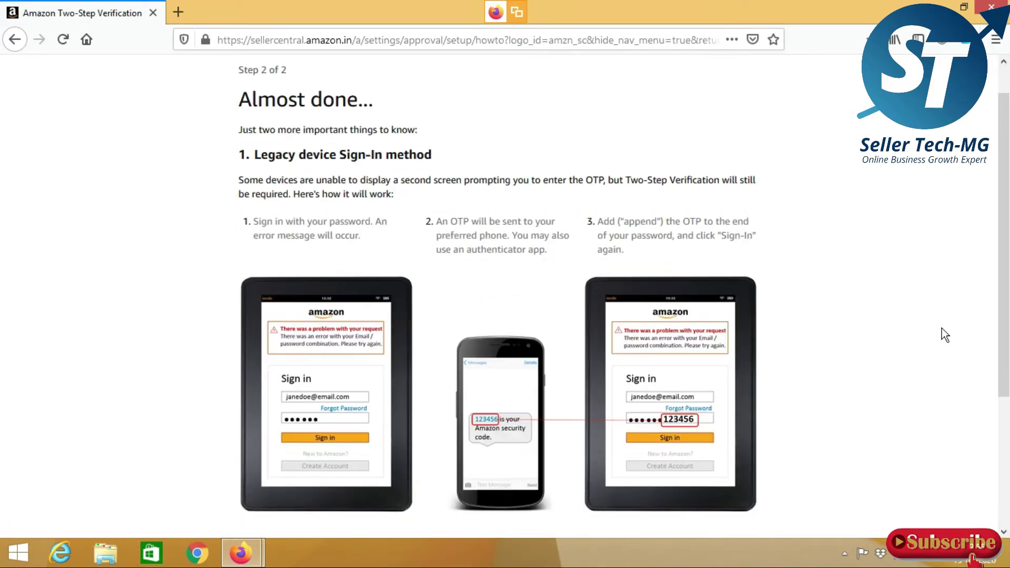
pyautogui.scroll(-2, 942, 328)
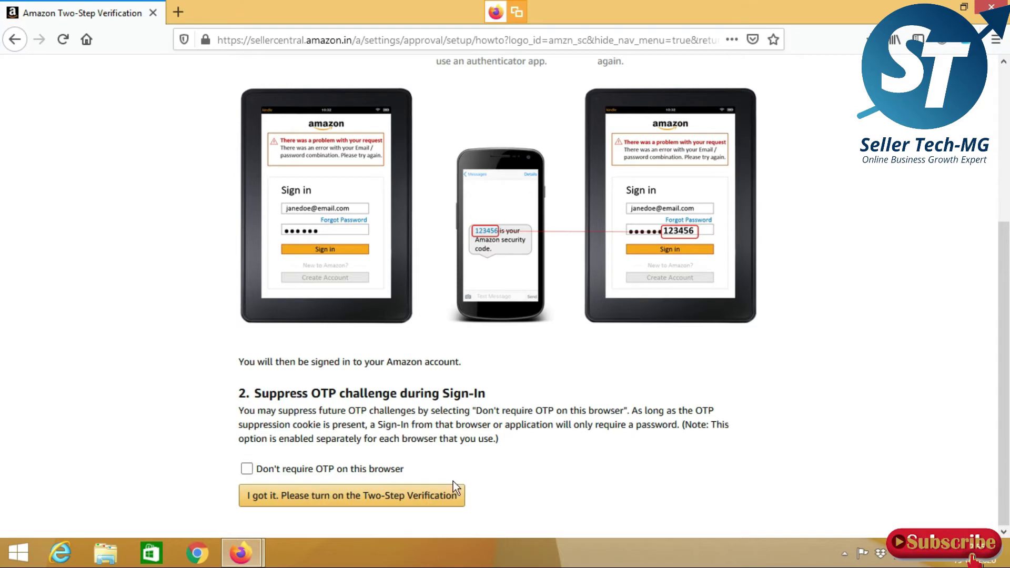
pyautogui.click(363, 496)
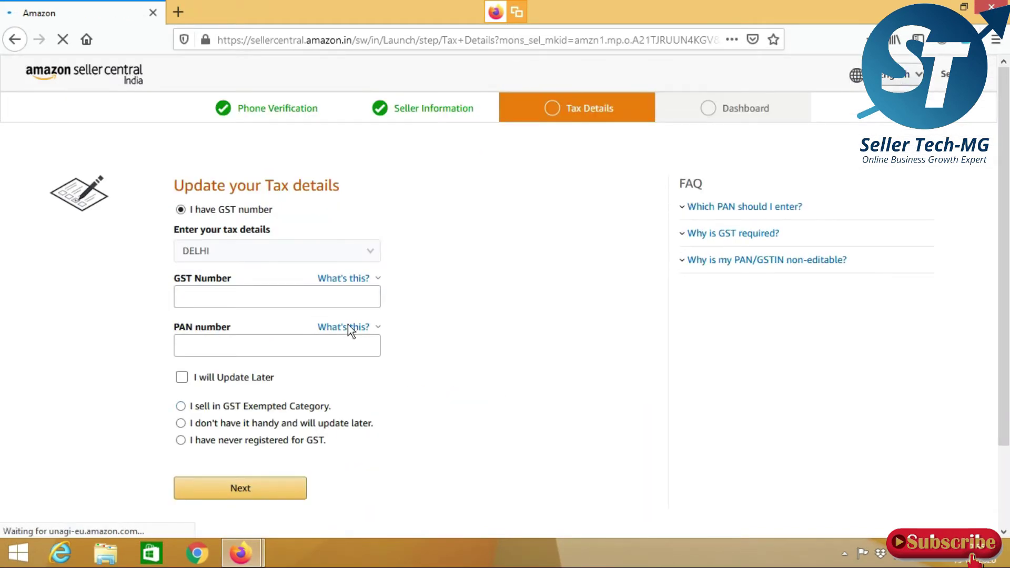
# - Enter the GST number and PAN number, then submit the tax details
pyautogui.click(223, 299)
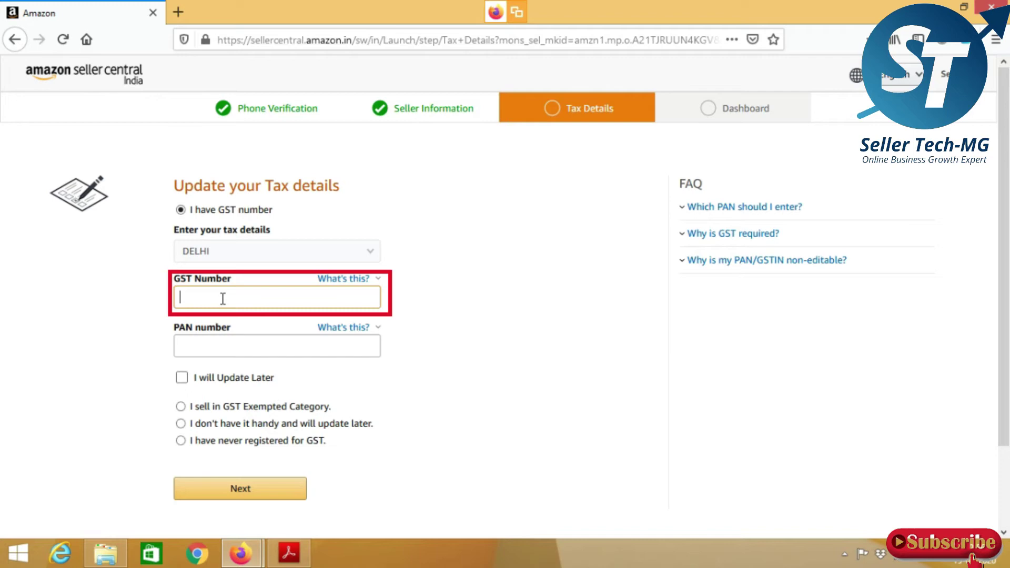
pyautogui.write('07')
pyautogui.press('Tab')
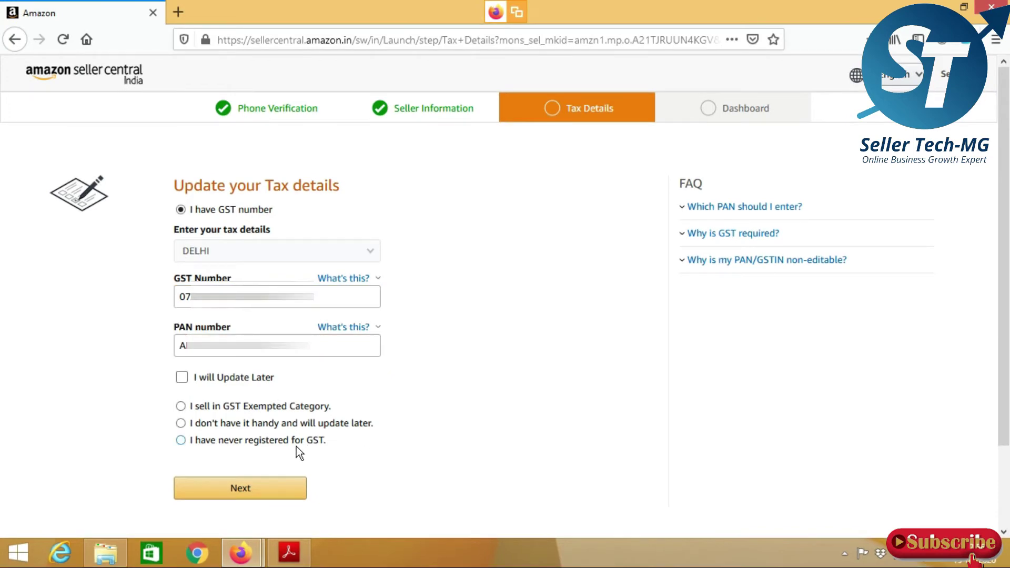
pyautogui.click(241, 499)
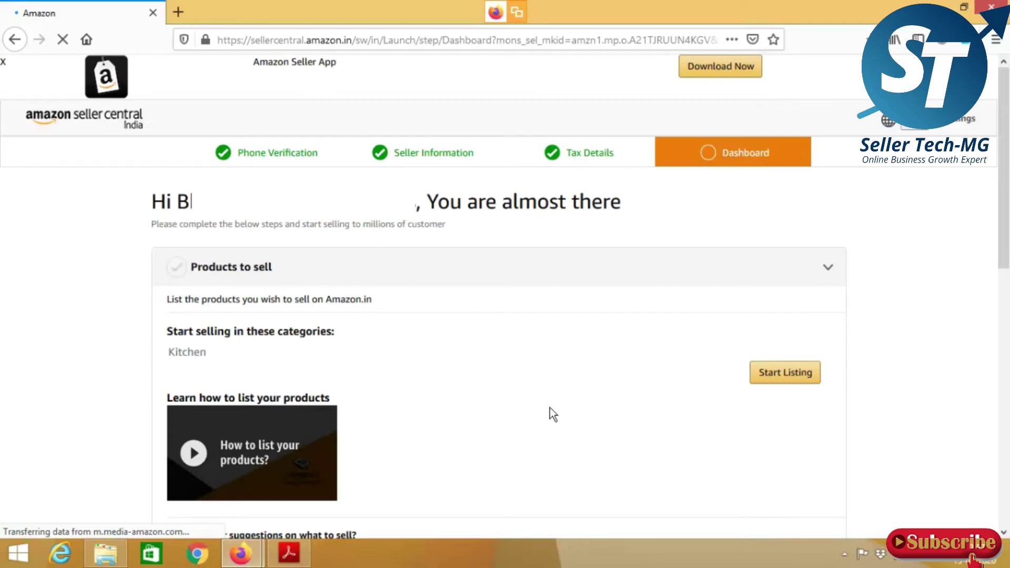
pyautogui.moveTo(1005, 228); pyautogui.dragTo(1009, 315)
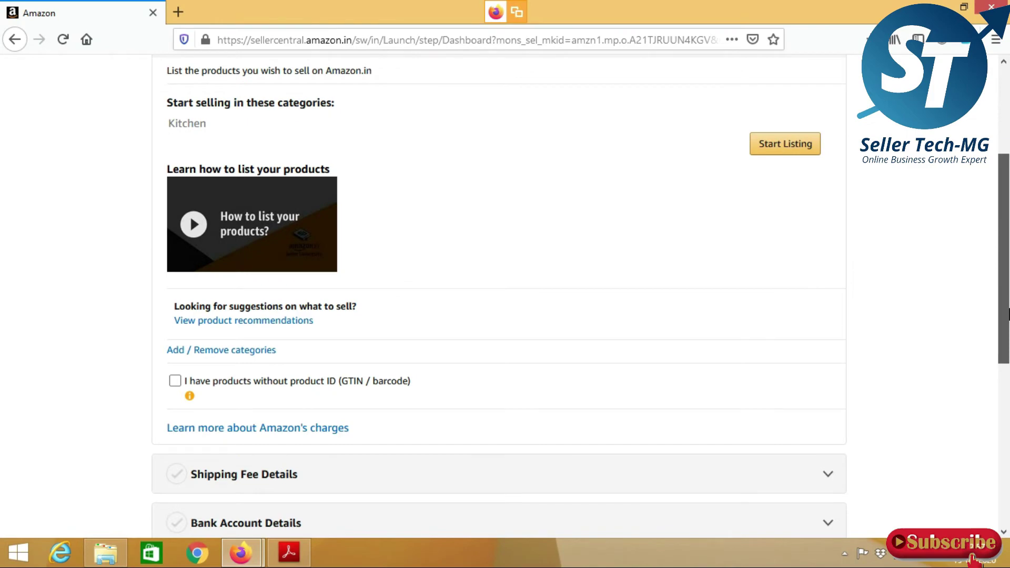
pyautogui.moveTo(1009, 314); pyautogui.dragTo(1009, 419)
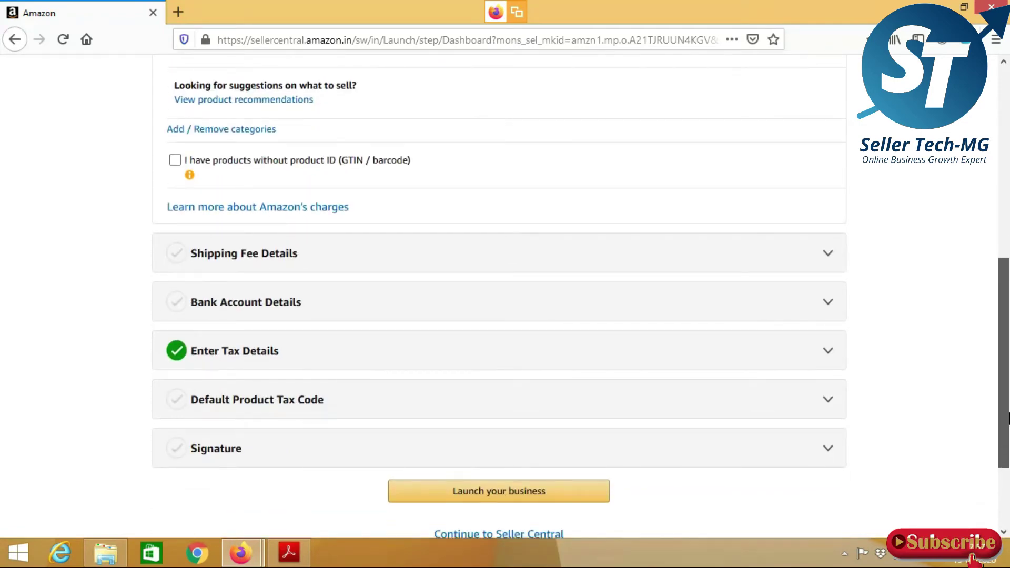
pyautogui.moveTo(1009, 418); pyautogui.dragTo(1008, 439)
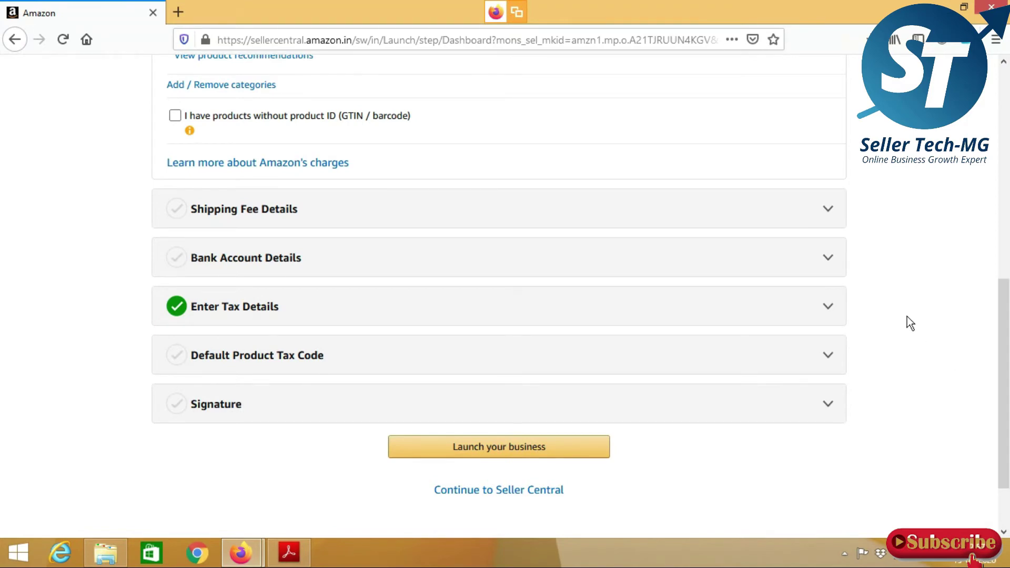
# - Choose Set Fee under Shipping Fee Details and go to the Advanced Shipping options page
pyautogui.click(828, 213)
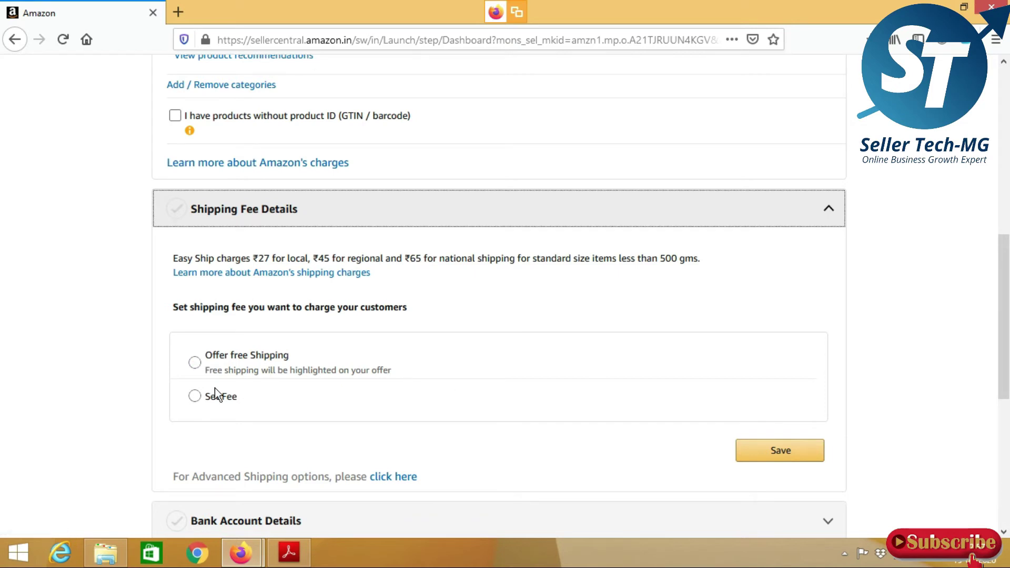
pyautogui.click(194, 397)
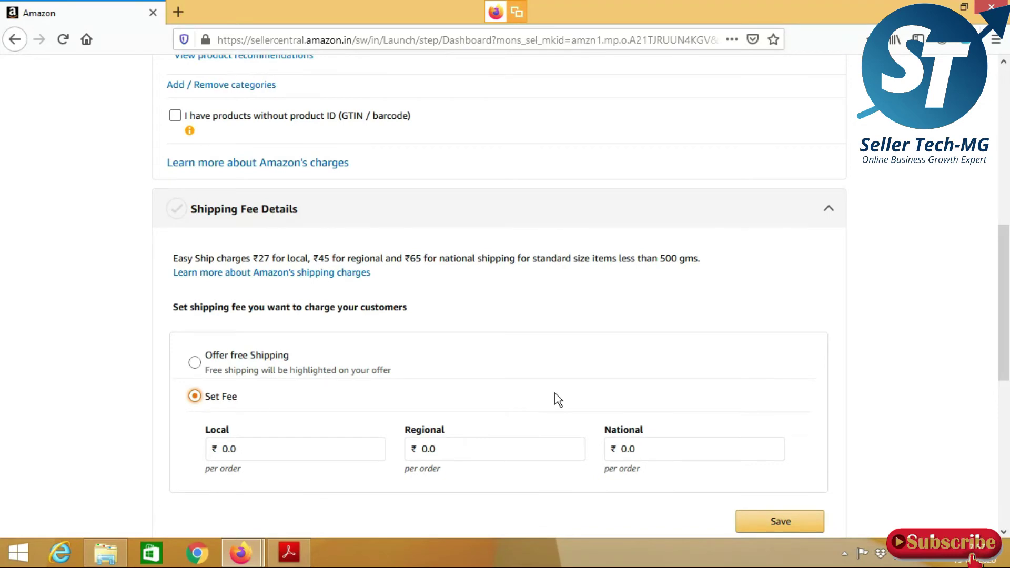
pyautogui.moveTo(1007, 269); pyautogui.dragTo(1008, 315)
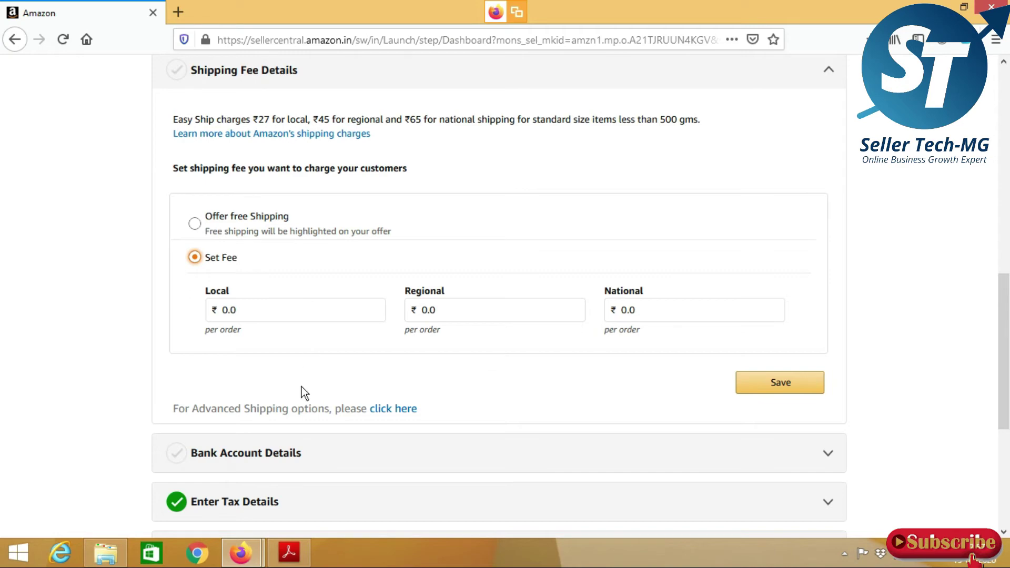
pyautogui.click(388, 410)
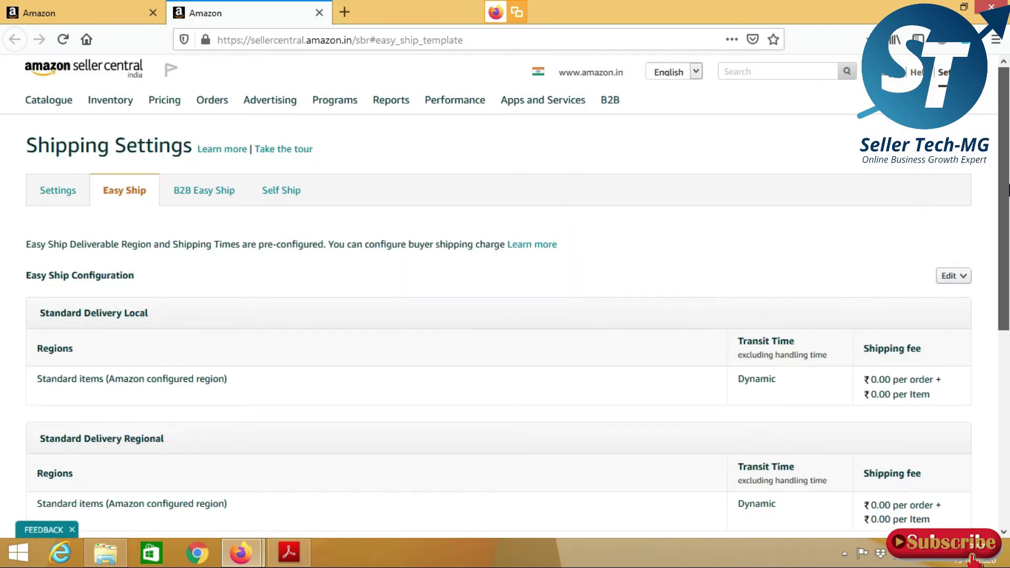
# - Set Easy Ship Standard Delivery National to ₹78 per order plus ₹25 per item, and save
pyautogui.scroll(-2, 1006, 226)
pyautogui.moveTo(1009, 225); pyautogui.dragTo(1008, 236)
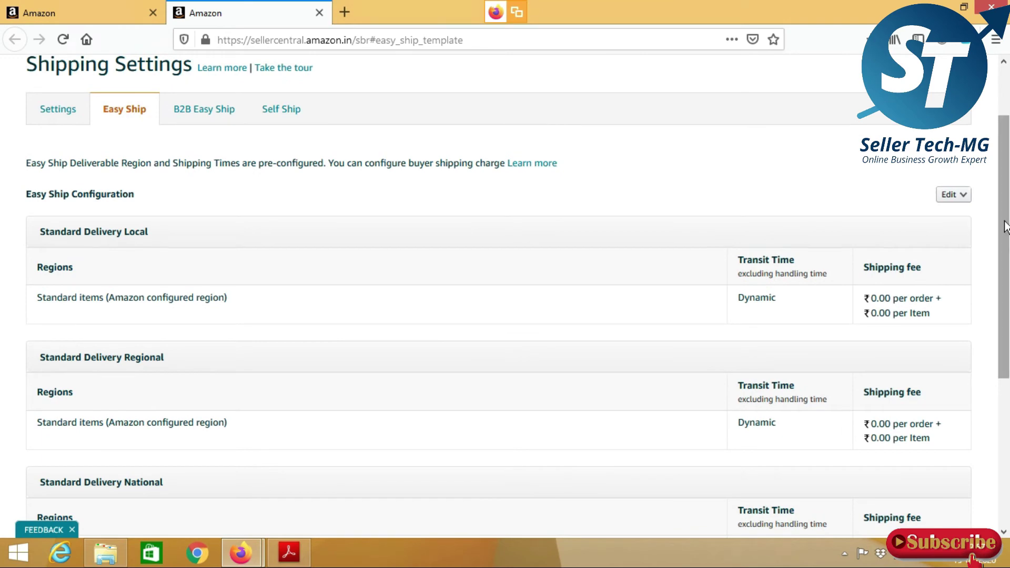
pyautogui.click(949, 197)
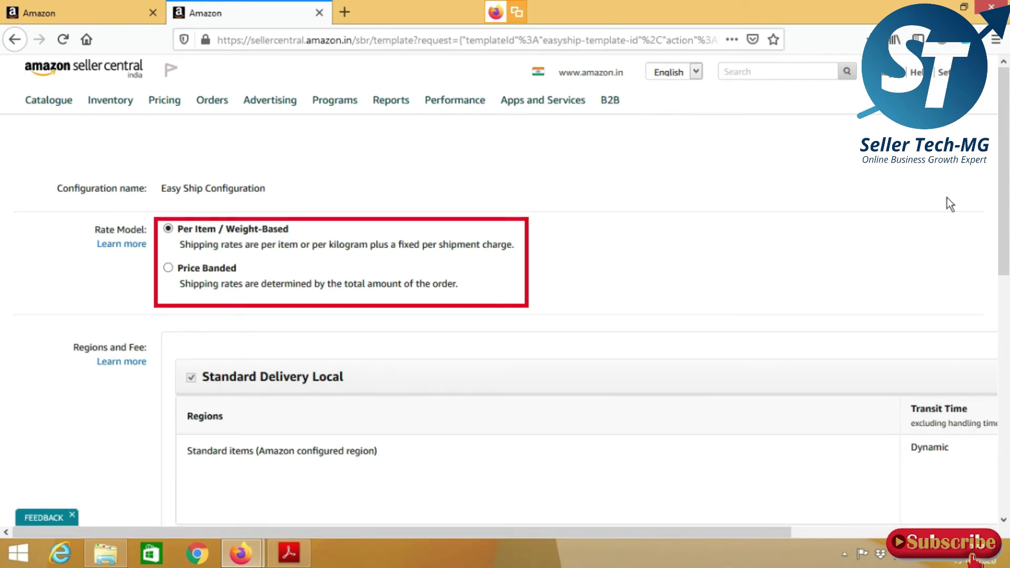
pyautogui.moveTo(1005, 140); pyautogui.dragTo(1008, 240)
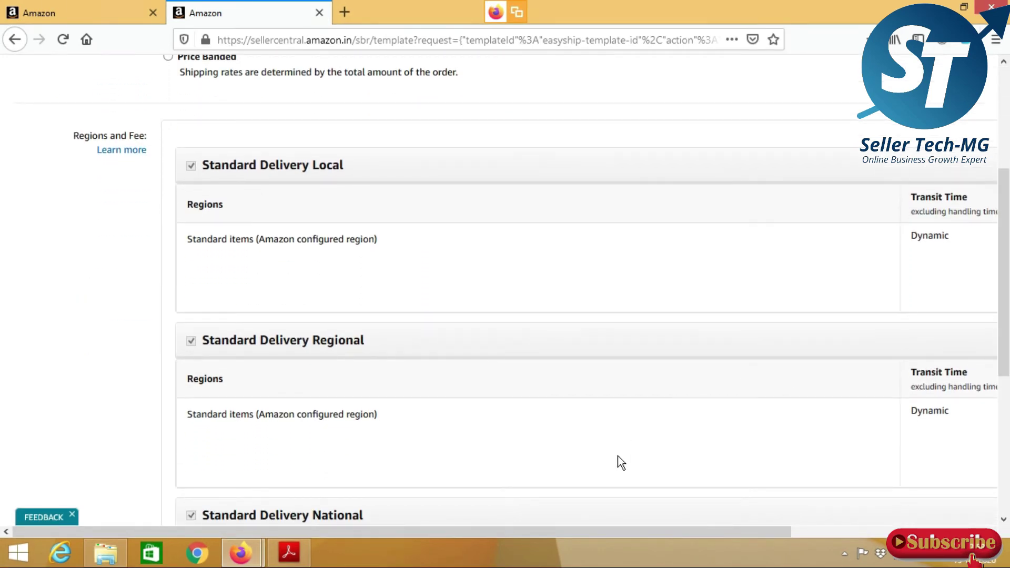
pyautogui.moveTo(581, 536); pyautogui.dragTo(820, 532)
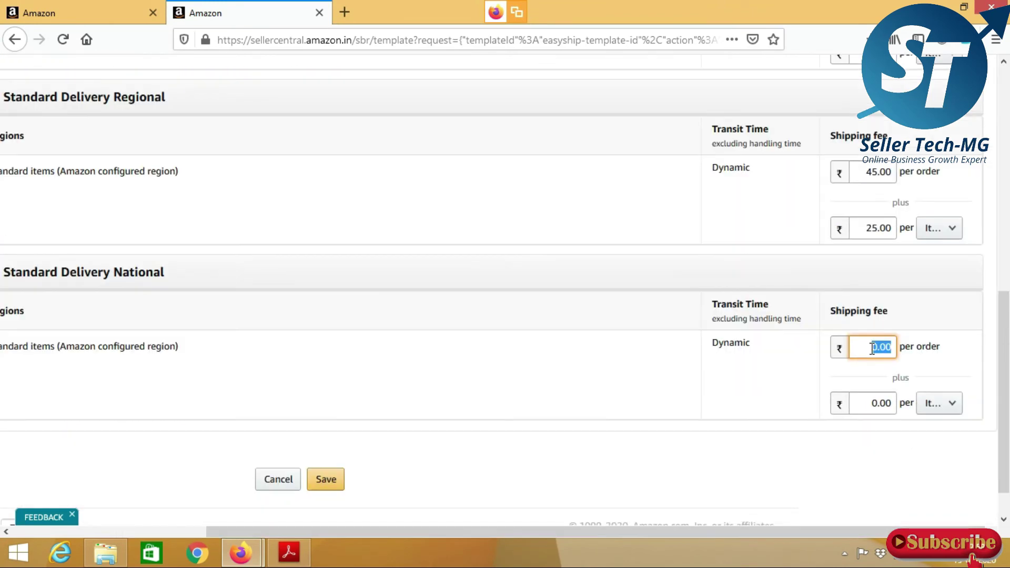
pyautogui.write('78')
pyautogui.click(883, 408)
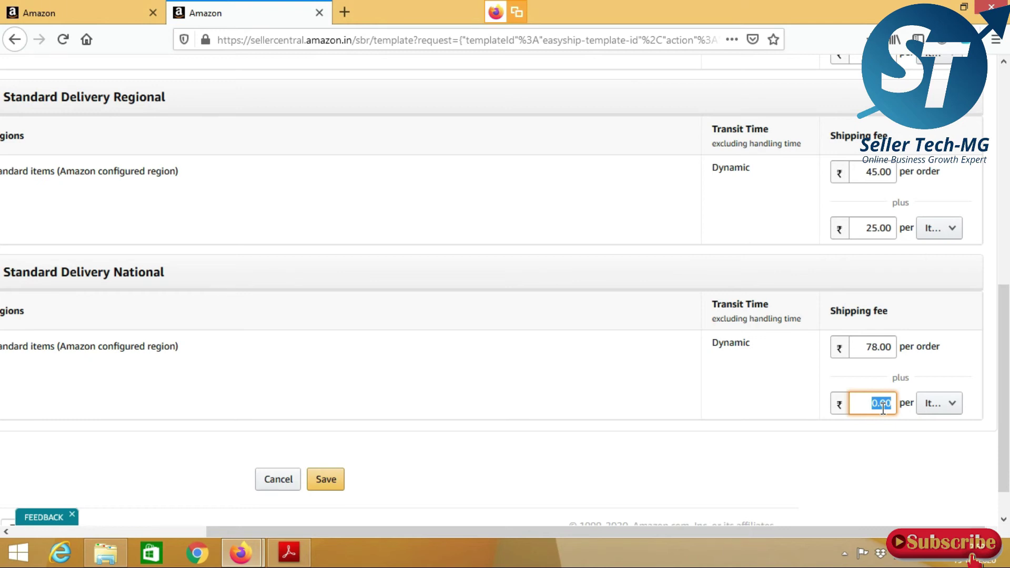
pyautogui.write('25')
pyautogui.moveTo(1009, 361); pyautogui.dragTo(1009, 410)
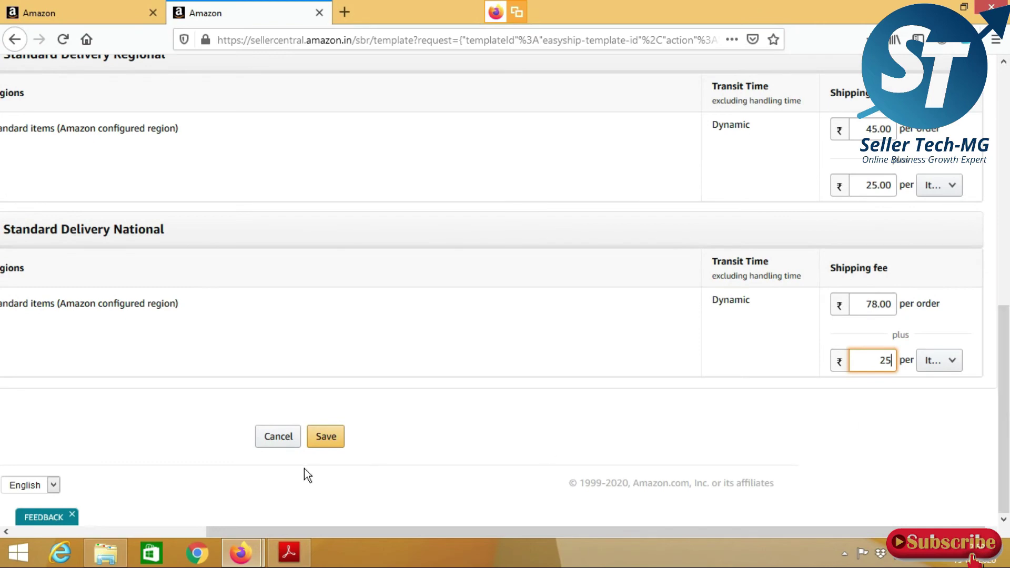
pyautogui.click(327, 441)
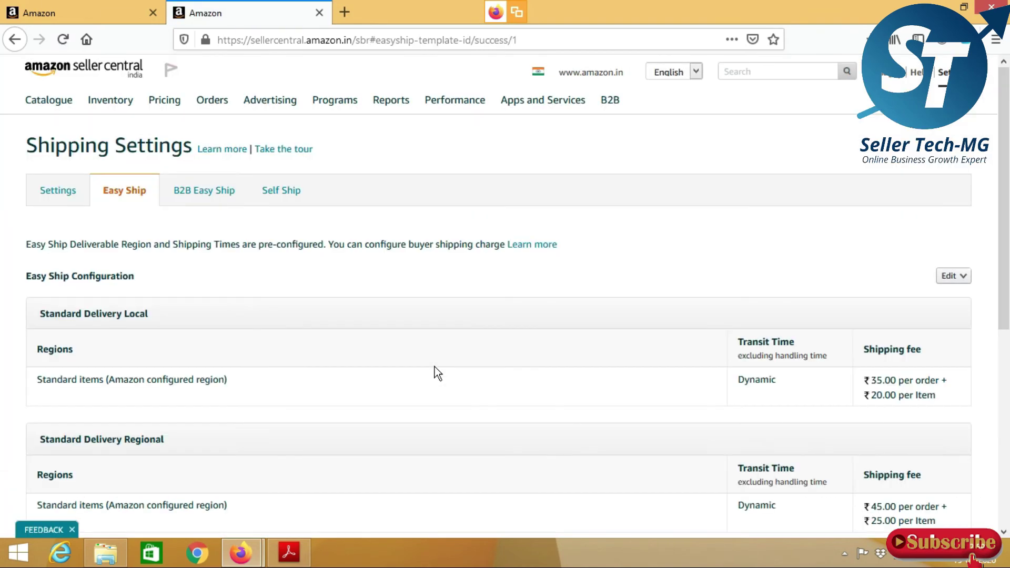
pyautogui.moveTo(1007, 160); pyautogui.dragTo(1009, 99)
# - Back on the launch checklist, enter the bank account holder's name and choose Savings Account
pyautogui.click(77, 7)
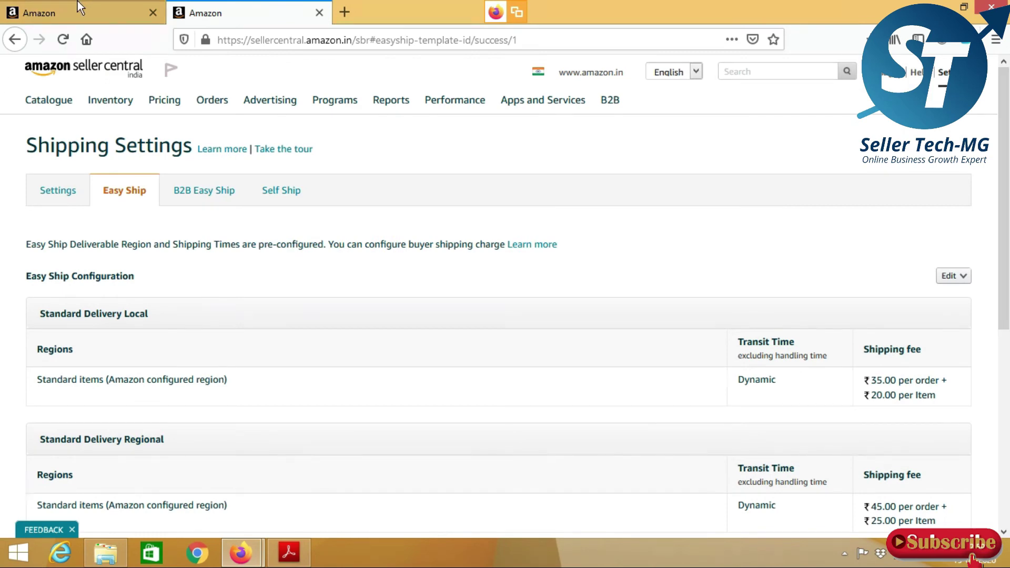
pyautogui.click(319, 12)
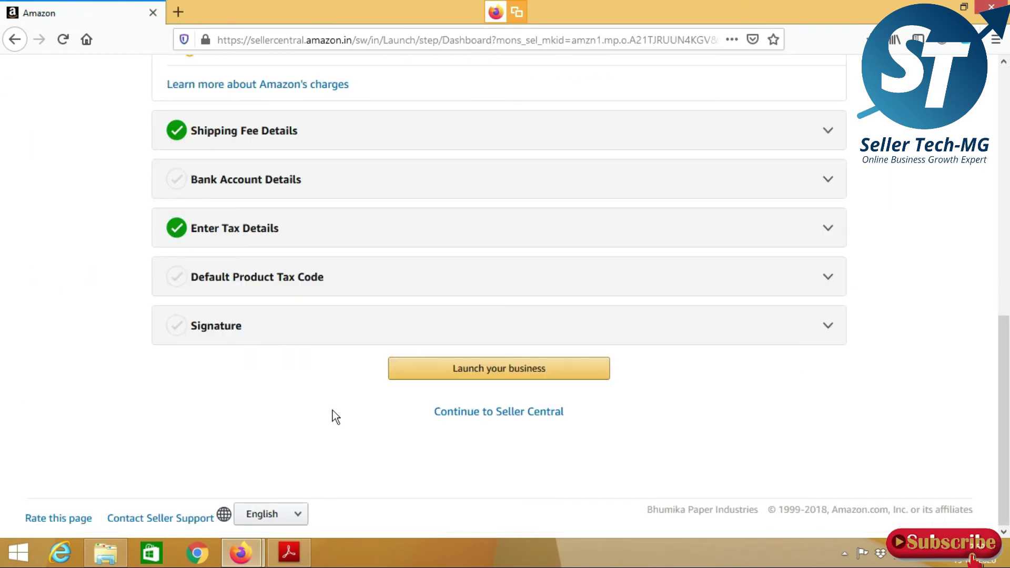
pyautogui.click(836, 184)
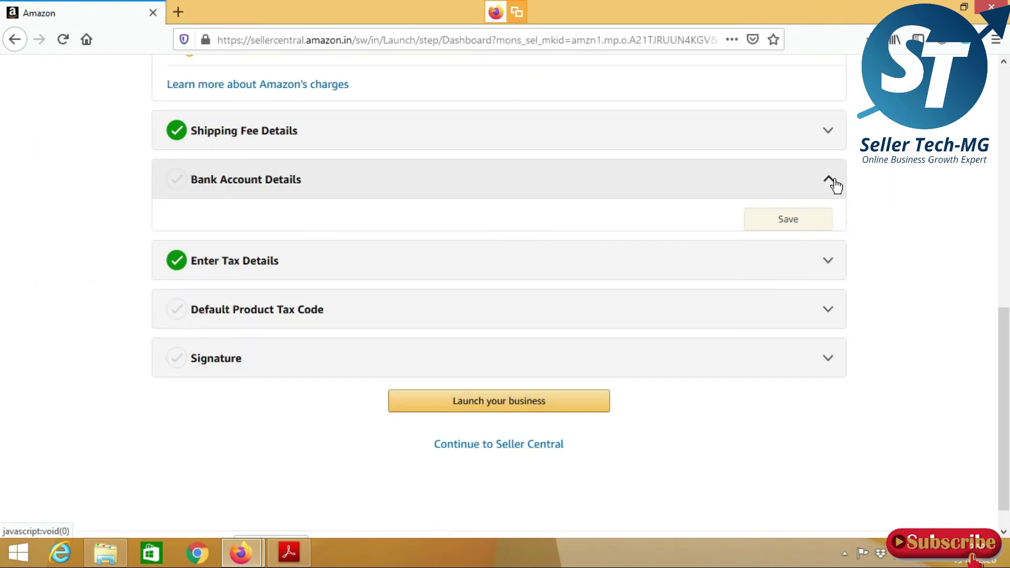
pyautogui.click(370, 241)
pyautogui.write('Bl')
pyautogui.click(542, 250)
pyautogui.click(539, 318)
# - Enter and confirm the account number, verify the branch IFSC code, and save the bank details
pyautogui.click(335, 294)
pyautogui.write('•••••••••')
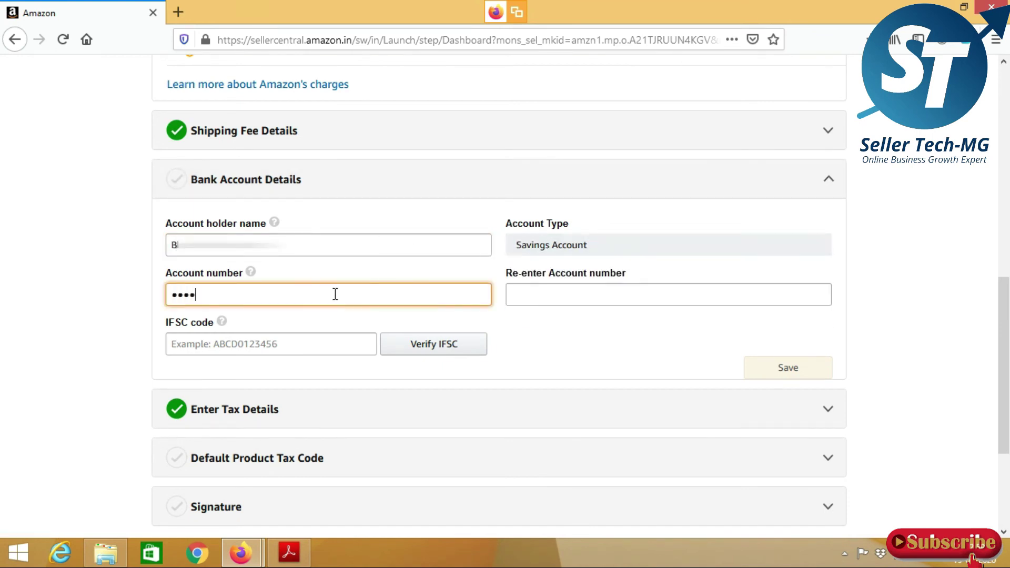
pyautogui.write('•')
pyautogui.click(666, 291)
pyautogui.write('0')
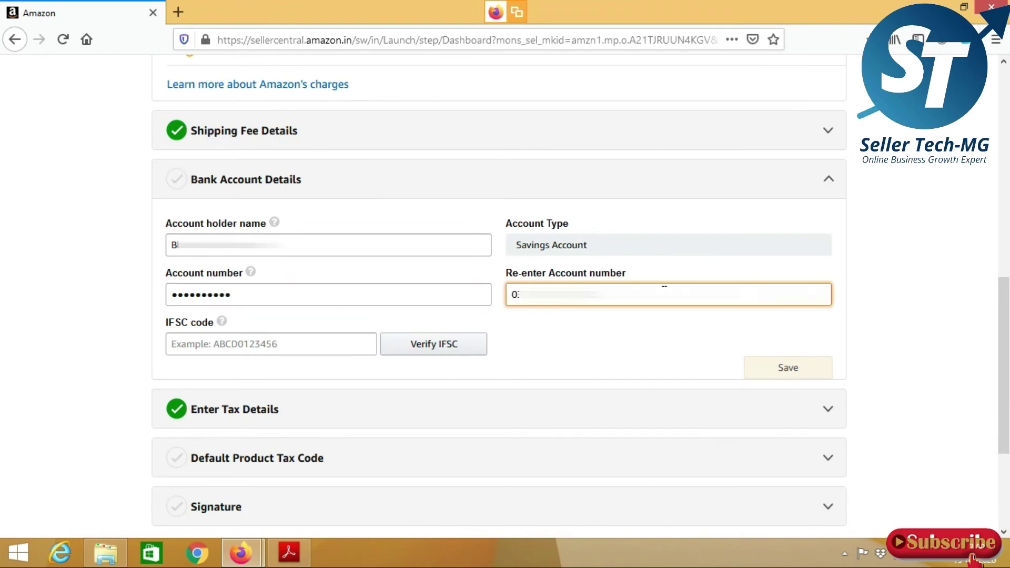
pyautogui.click(237, 345)
pyautogui.write('KK')
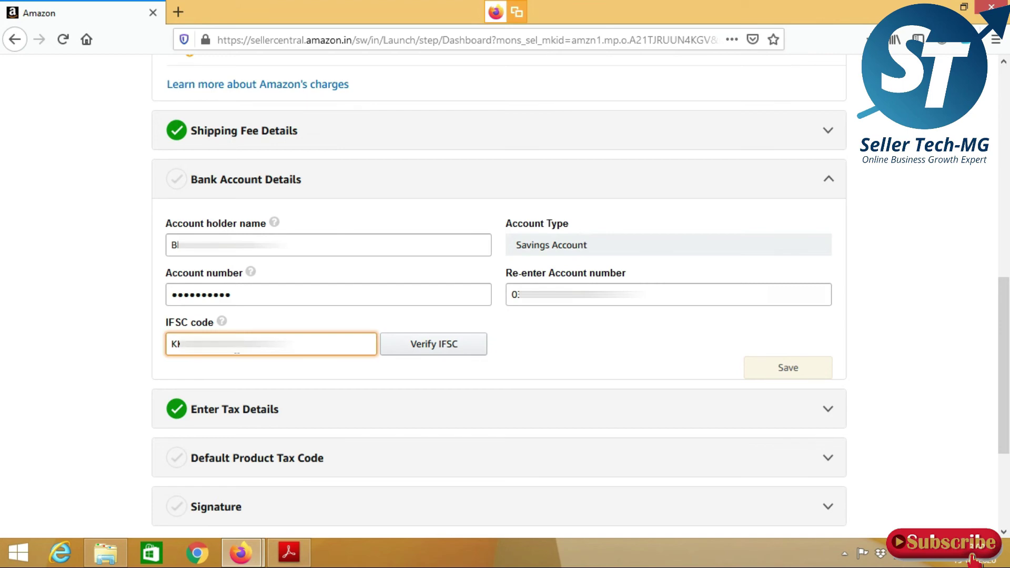
pyautogui.click(446, 354)
pyautogui.click(816, 444)
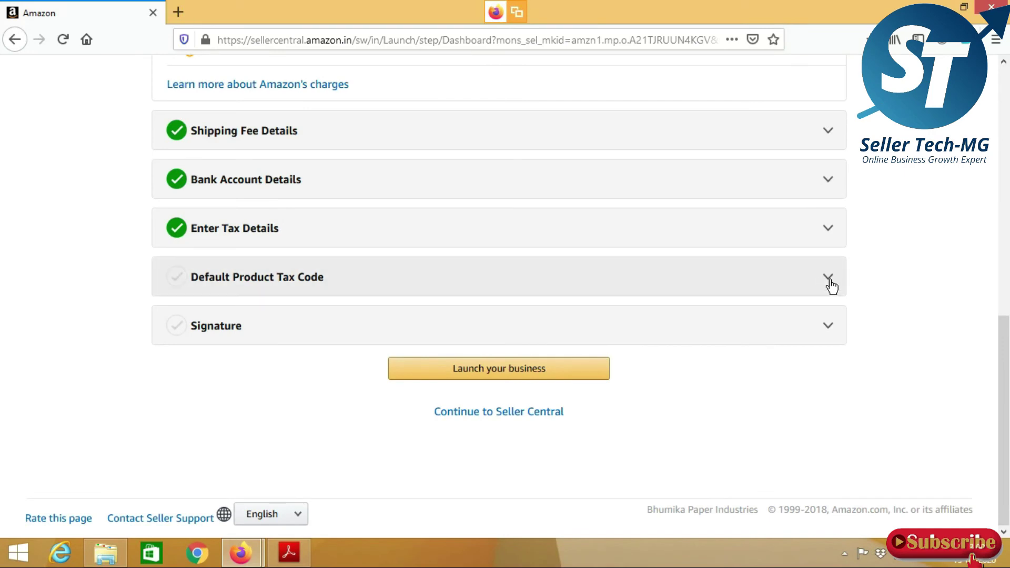
# - Select A_GEN_STANDARD (18%) as the default product tax code and save it
pyautogui.click(830, 283)
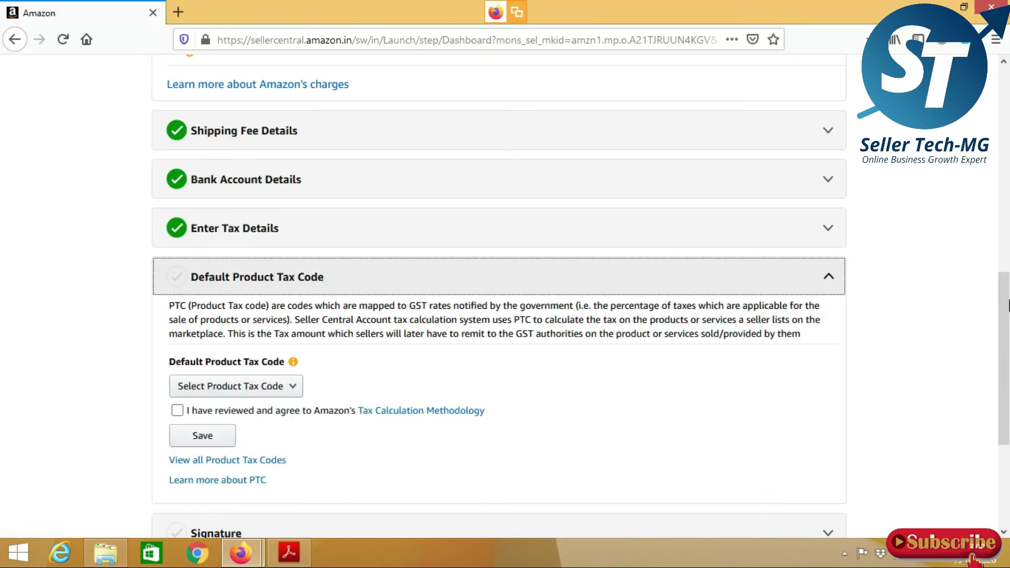
pyautogui.scroll(-2, 1008, 347)
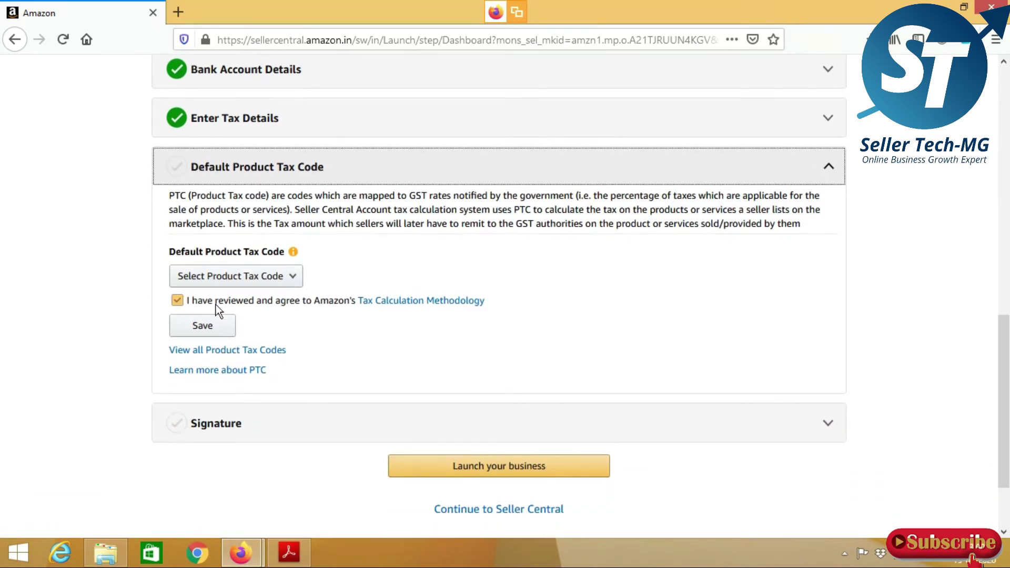
pyautogui.click(292, 277)
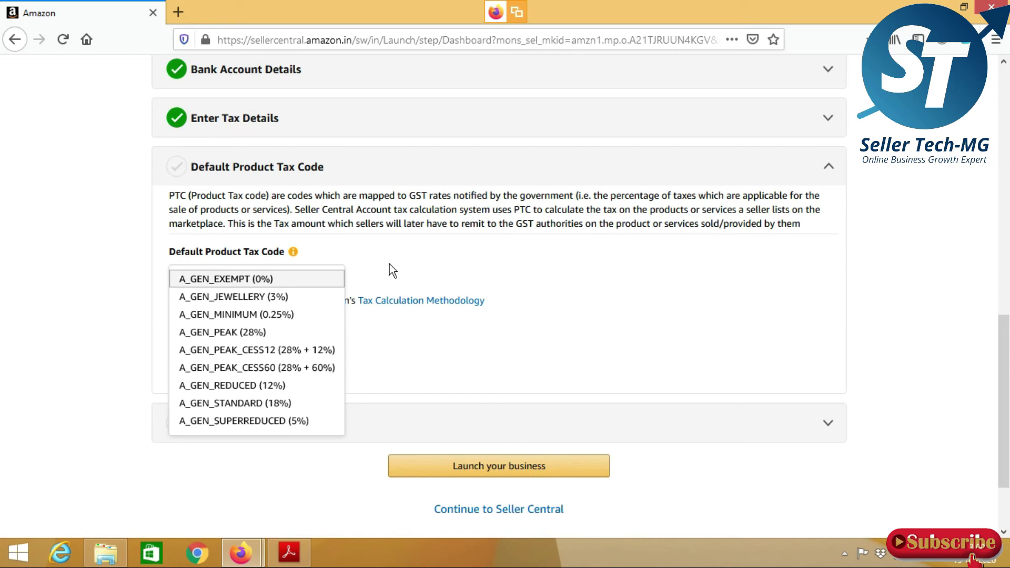
pyautogui.click(283, 404)
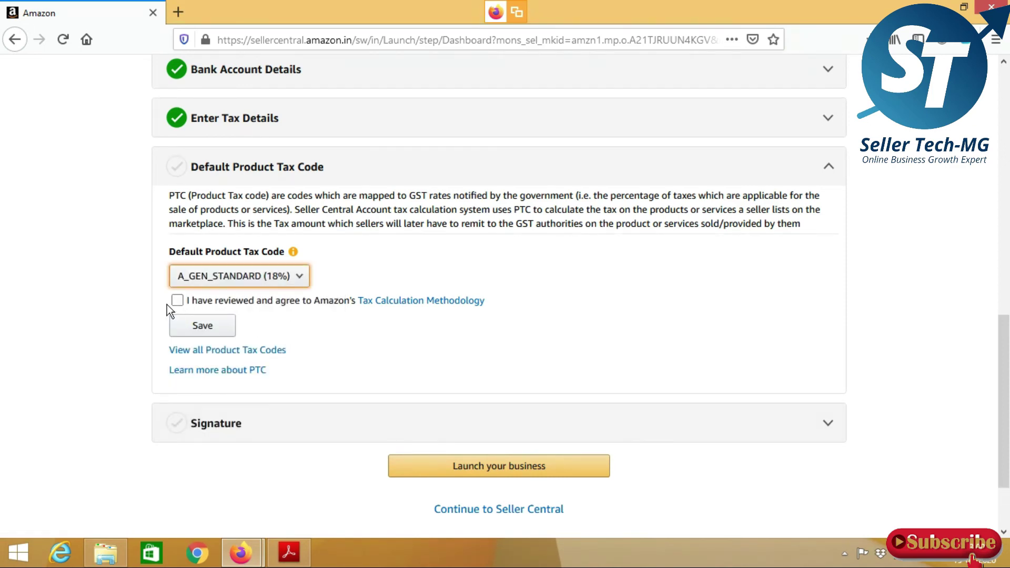
pyautogui.click(200, 328)
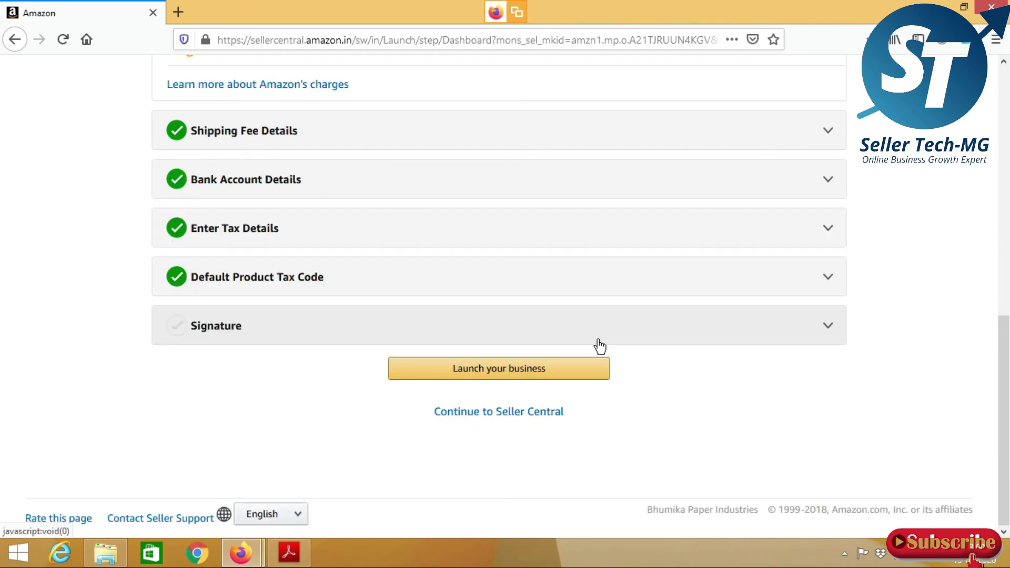
# - Draw and confirm a signature in the Signature box, then submit with Launch your business
pyautogui.click(827, 328)
pyautogui.moveTo(1003, 294); pyautogui.dragTo(1008, 359)
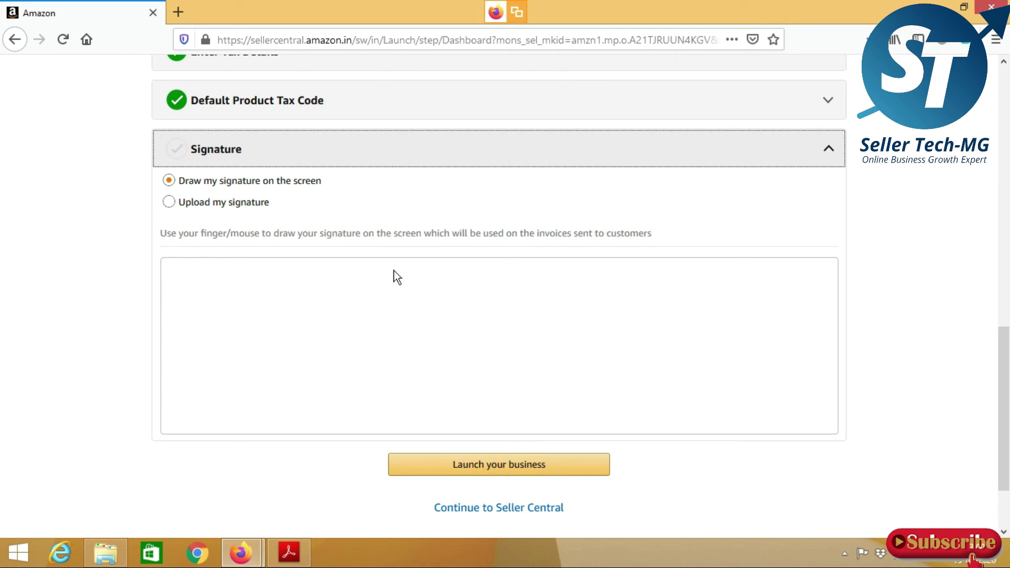
pyautogui.click(301, 338)
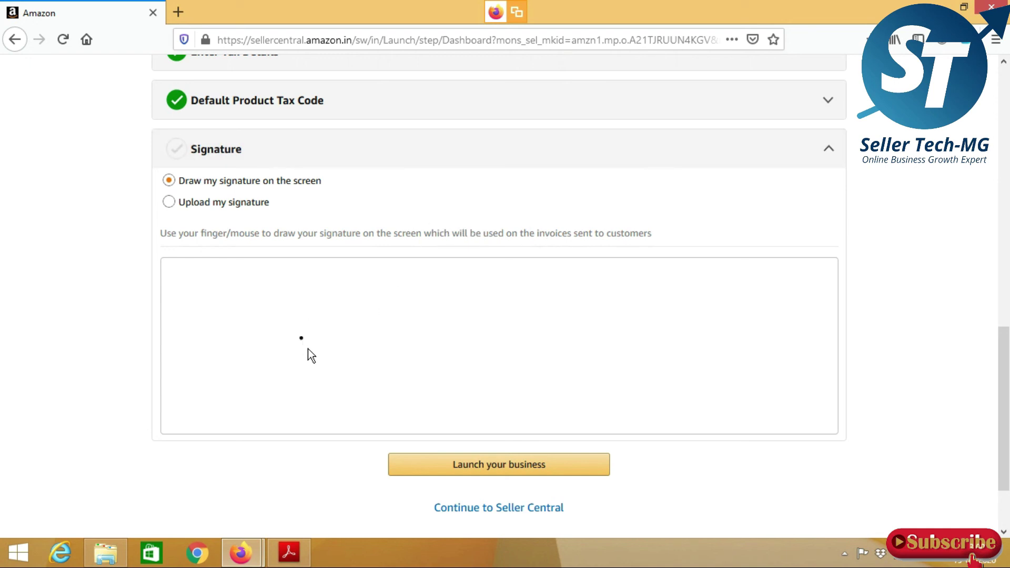
pyautogui.moveTo(308, 323)
pyautogui.mouseDown()
pyautogui.moveTo(314, 333)
pyautogui.moveTo(559, 360)
pyautogui.mouseUp()
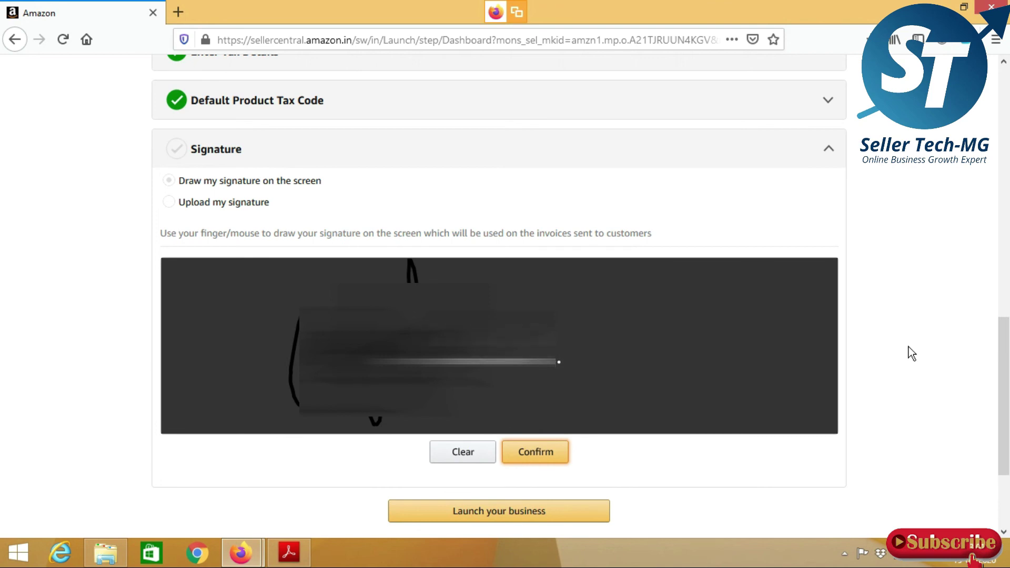
pyautogui.press('Return')
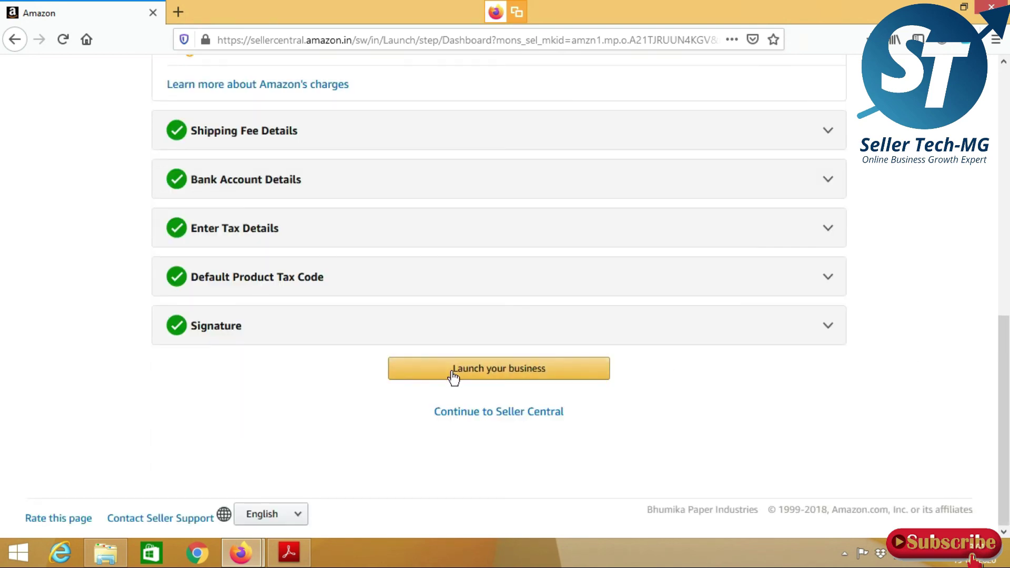
pyautogui.moveTo(1003, 420)
pyautogui.mouseDown()
pyautogui.moveTo(1007, 217)
pyautogui.moveTo(1008, 411)
pyautogui.mouseUp()
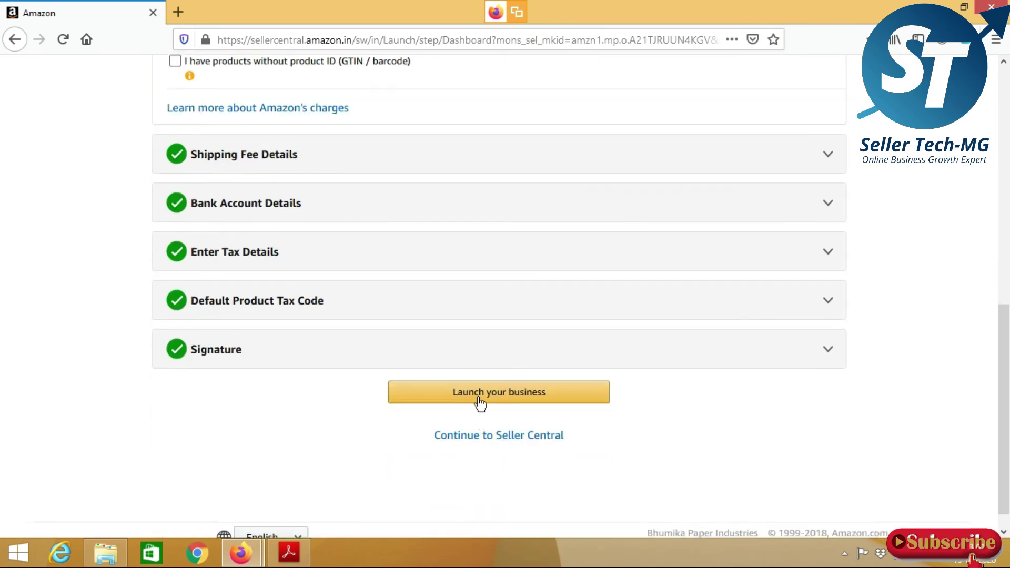
pyautogui.click(480, 403)
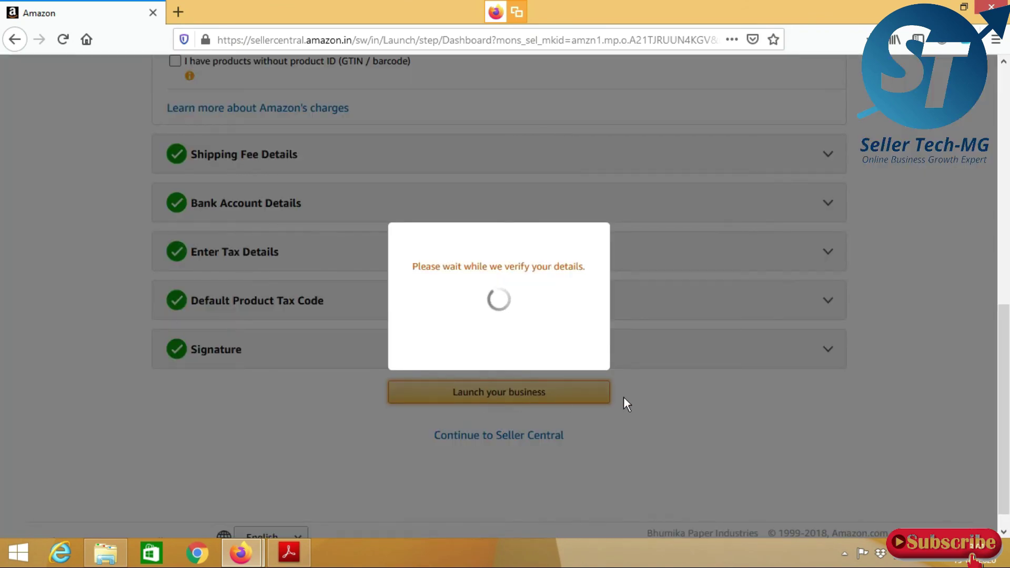